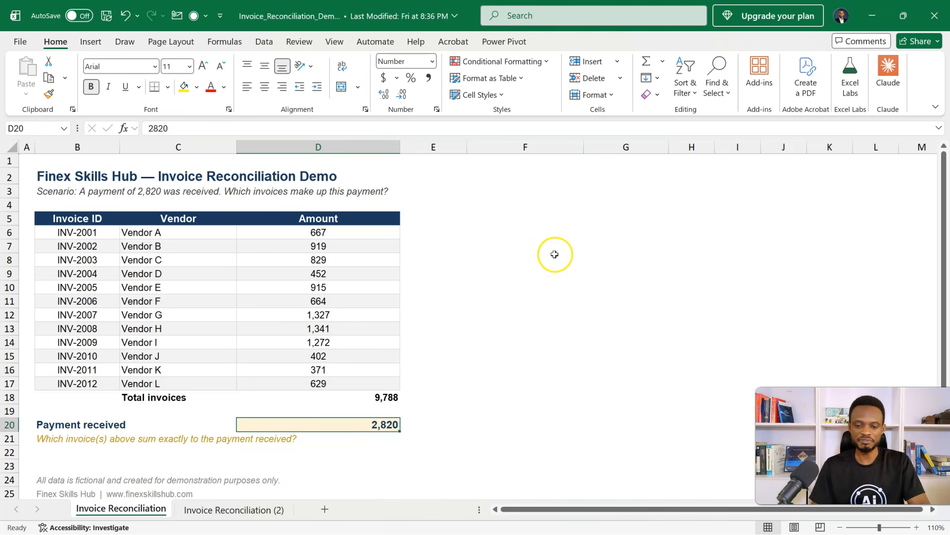
# - Add a "Payment" label in G5 and link H5 to the payment received amount in D20
pyautogui.click(586, 224)
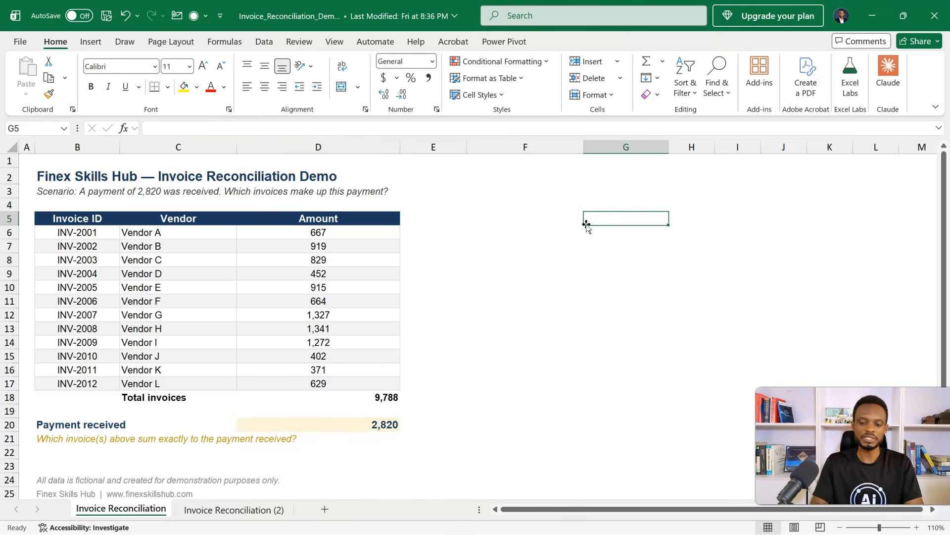
pyautogui.write('Payment')
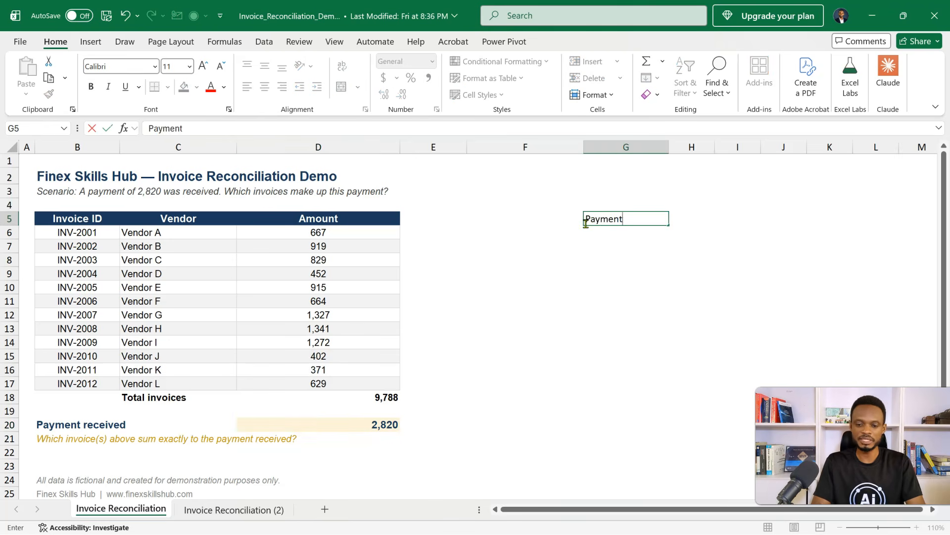
pyautogui.press('Tab')
pyautogui.write('=')
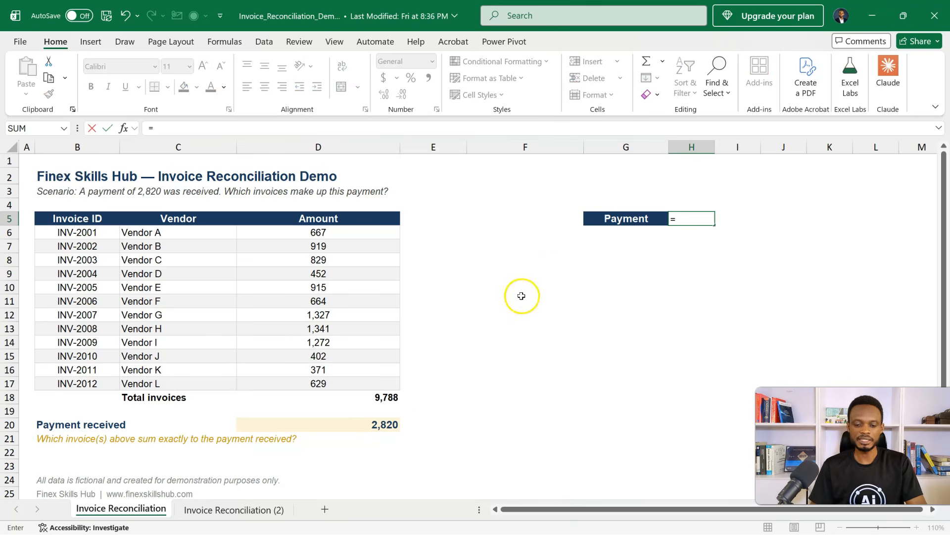
pyautogui.click(390, 427)
pyautogui.press('Return')
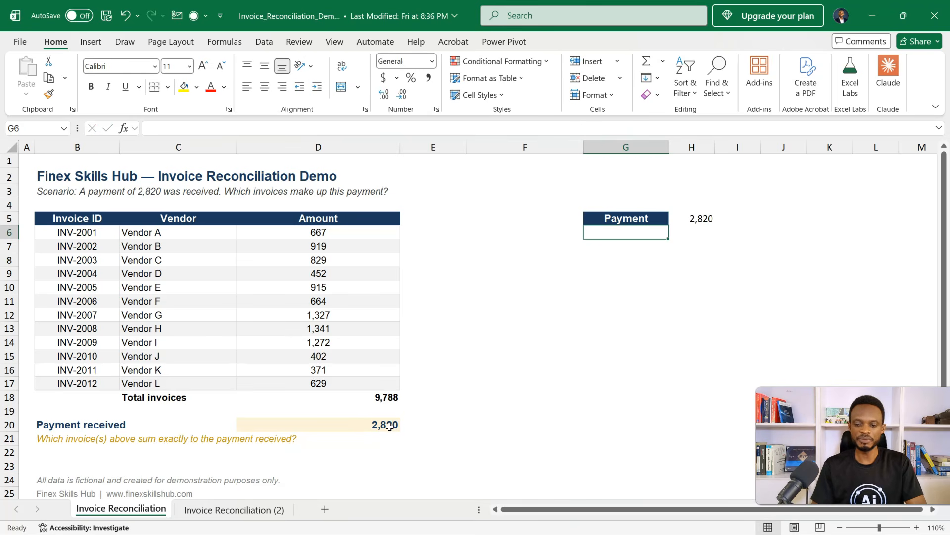
pyautogui.click(688, 218)
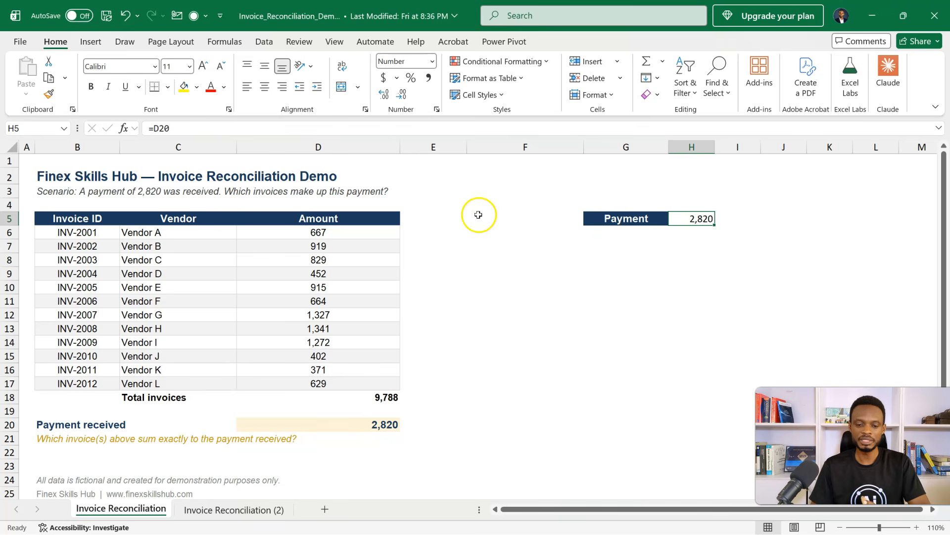
# - Add a "Binary" column header in E5, beside the Amount column
pyautogui.click(418, 219)
pyautogui.write('Bima')
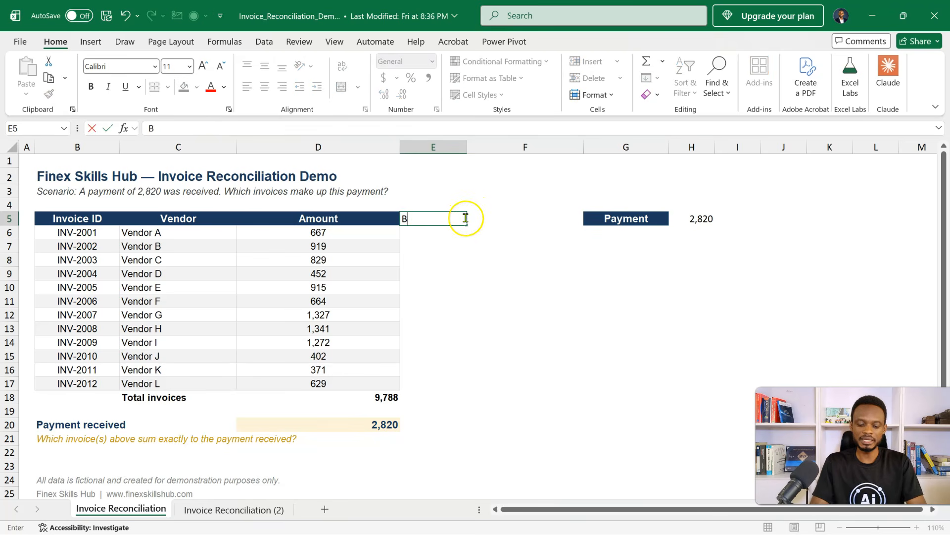
pyautogui.press('BackSpace')
pyautogui.press('BackSpace')
pyautogui.press('BackSpace')
pyautogui.write('inary')
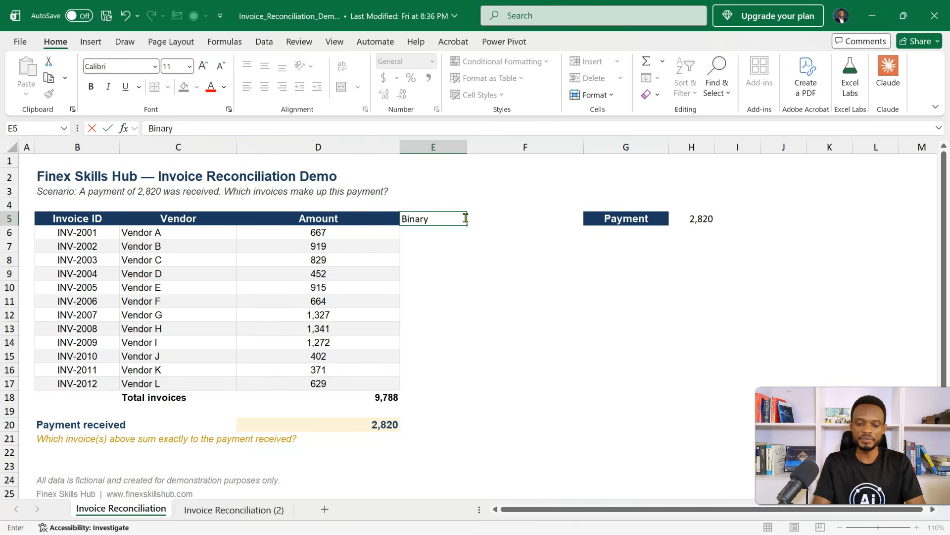
pyautogui.press('Return')
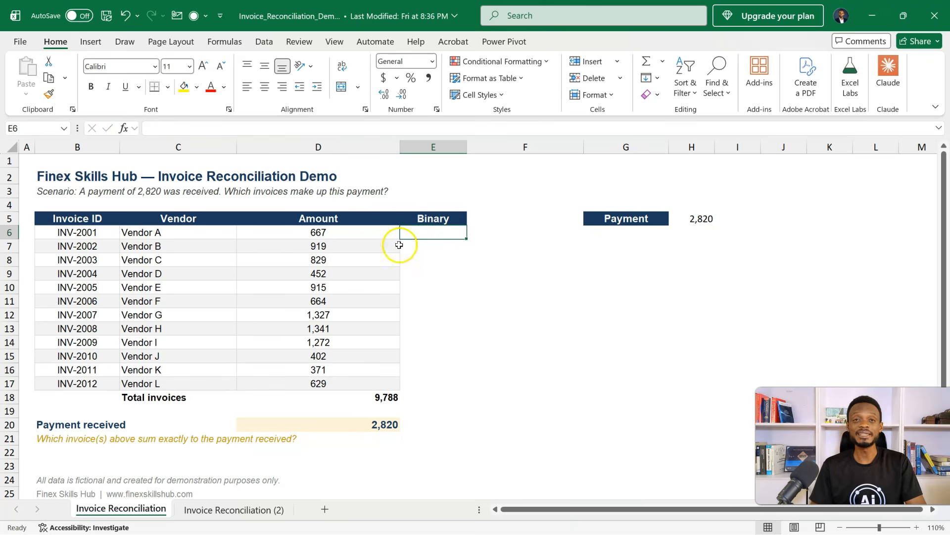
# - Fill the Binary column from E6 to E17 with the value 1 for every invoice
pyautogui.keyDown('shift'); pyautogui.click(421, 256); pyautogui.keyUp('shift')
pyautogui.hotkey('shift', 'Down')
pyautogui.hotkey('shift', 'Down')
pyautogui.hotkey('shift', 'Down')
pyautogui.hotkey('shift', 'Down')
pyautogui.hotkey('shift', 'Down')
pyautogui.hotkey('shift', 'Down')
pyautogui.hotkey('shift', 'Down')
pyautogui.hotkey('shift', 'Down')
pyautogui.hotkey('shift', 'Down')
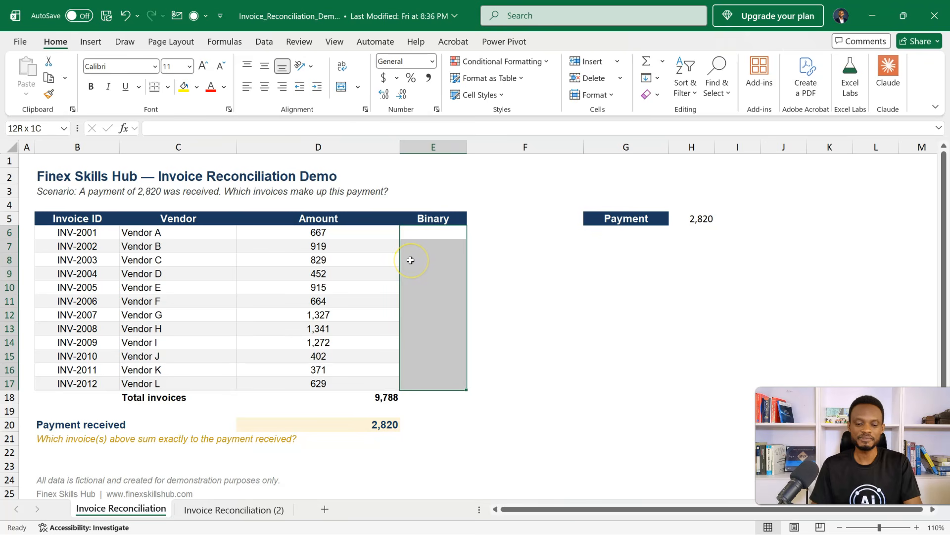
pyautogui.write('1')
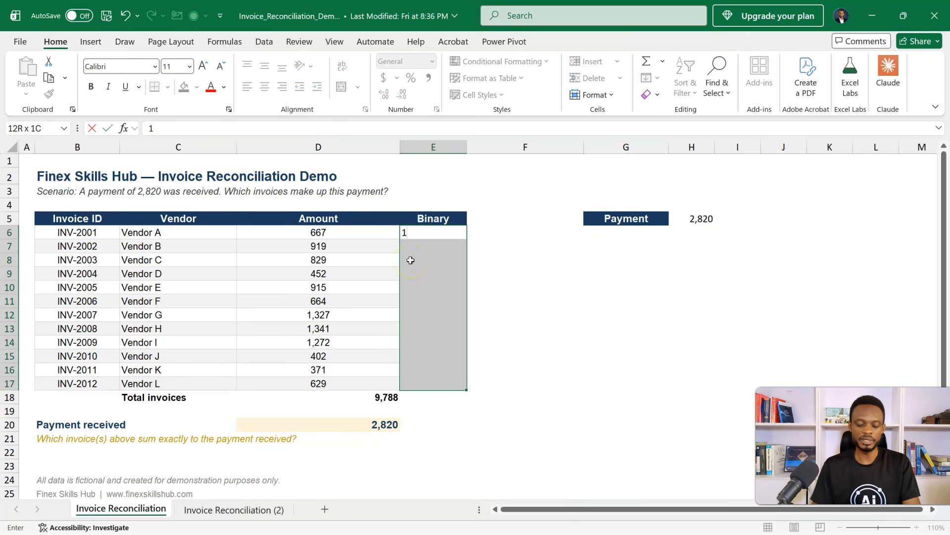
pyautogui.hotkey('ctrl', 'Return')
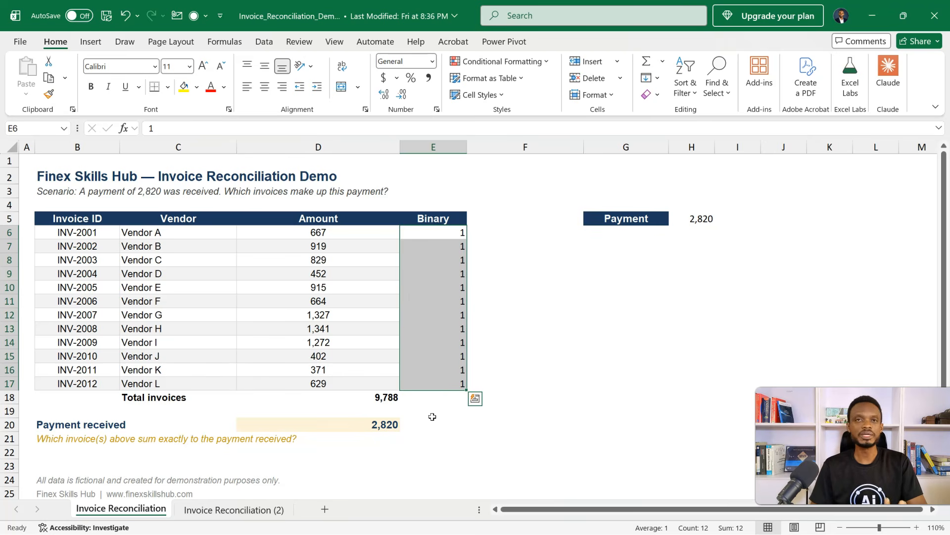
# - Add a "SUMPRODUCT" label in G6, below the Payment label
pyautogui.click(622, 242)
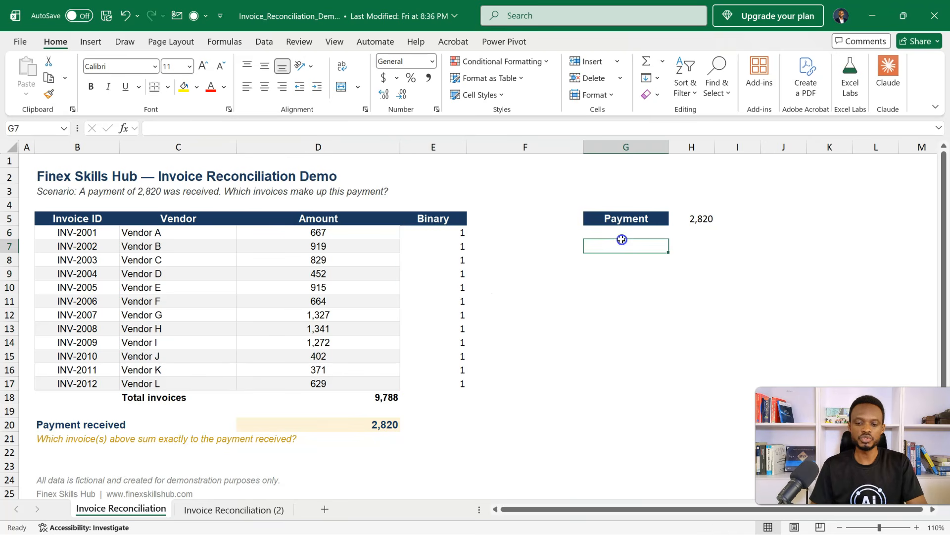
pyautogui.click(626, 233)
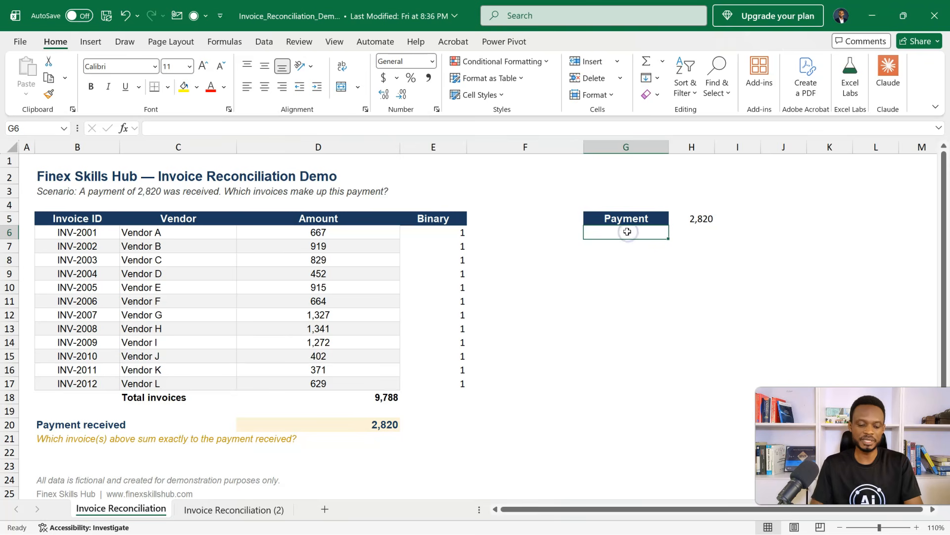
pyautogui.write('SUMPROD')
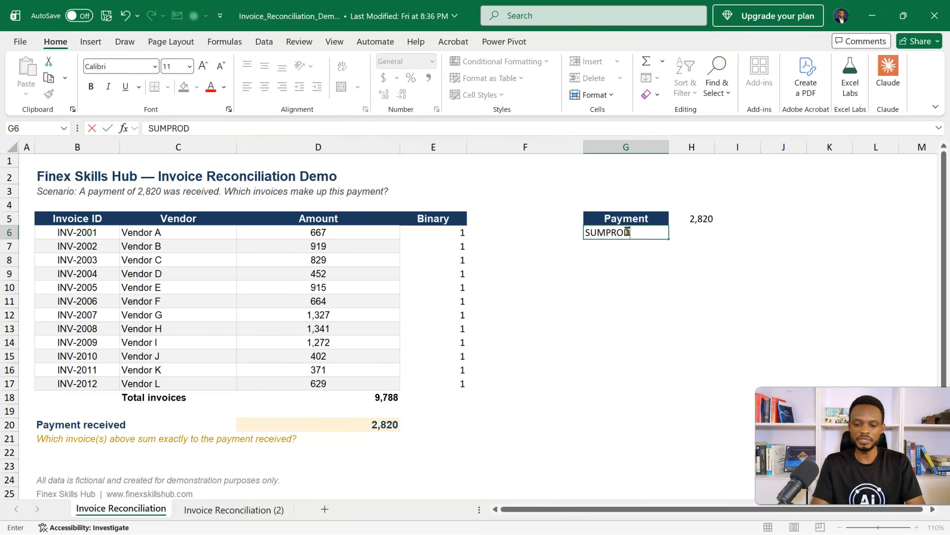
pyautogui.write('UCT')
pyautogui.press('Tab')
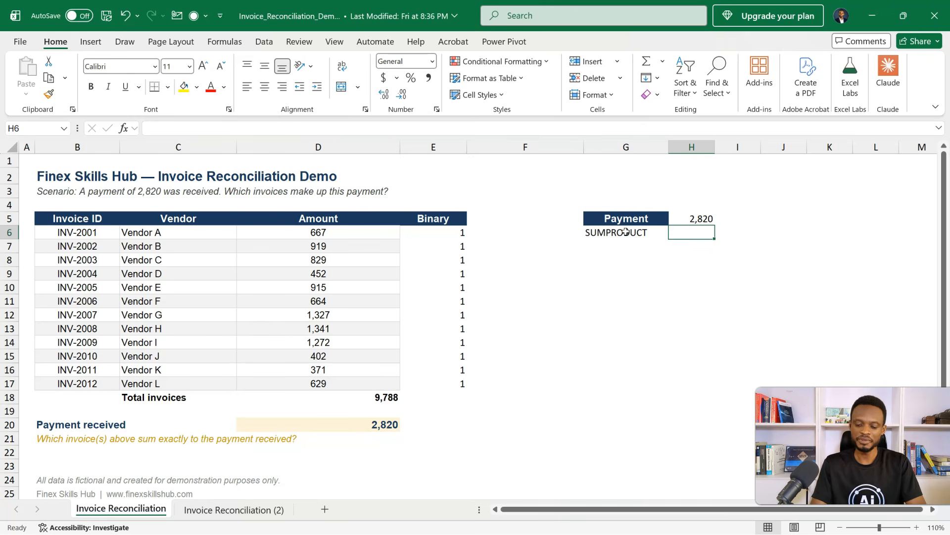
# - In H6, enter a SUMPRODUCT formula that multiplies the amounts D6:D17 by the binary values E6:E17
pyautogui.write('=')
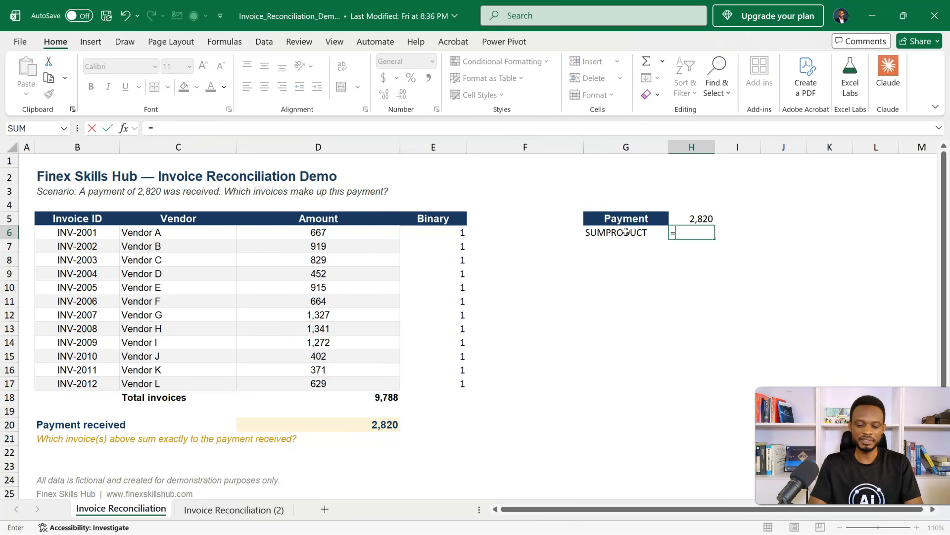
pyautogui.write('SUM')
pyautogui.press('Down')
pyautogui.press('Down')
pyautogui.press('Down')
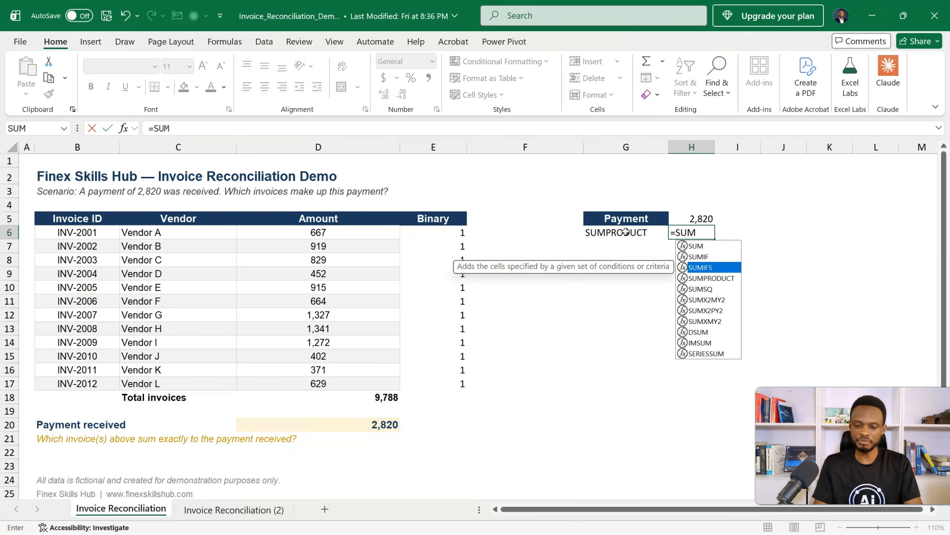
pyautogui.press('Tab')
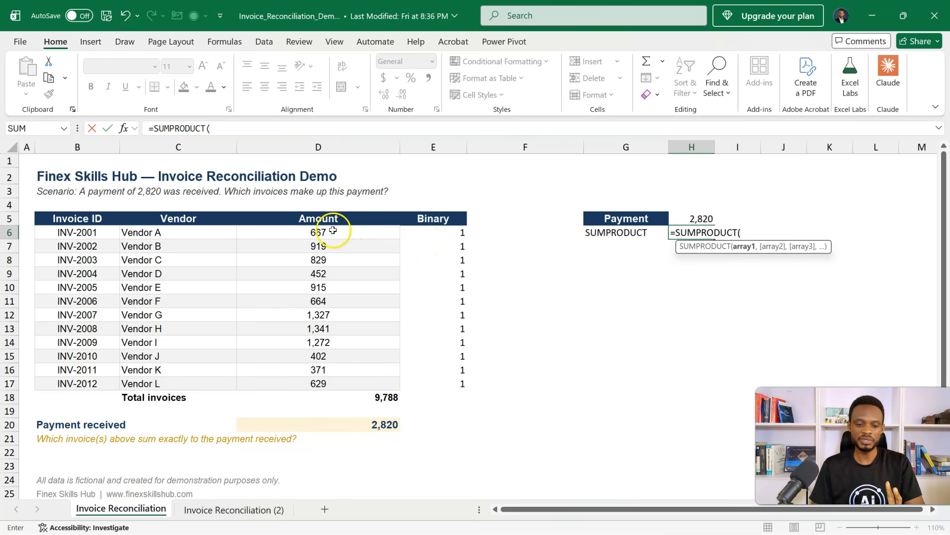
pyautogui.moveTo(326, 231); pyautogui.dragTo(324, 384)
pyautogui.write(',')
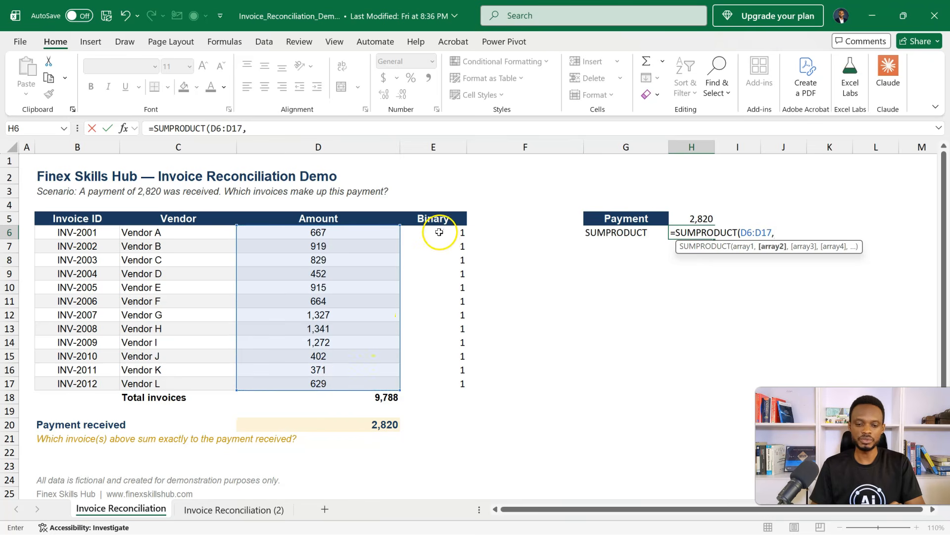
pyautogui.moveTo(441, 231); pyautogui.dragTo(430, 386)
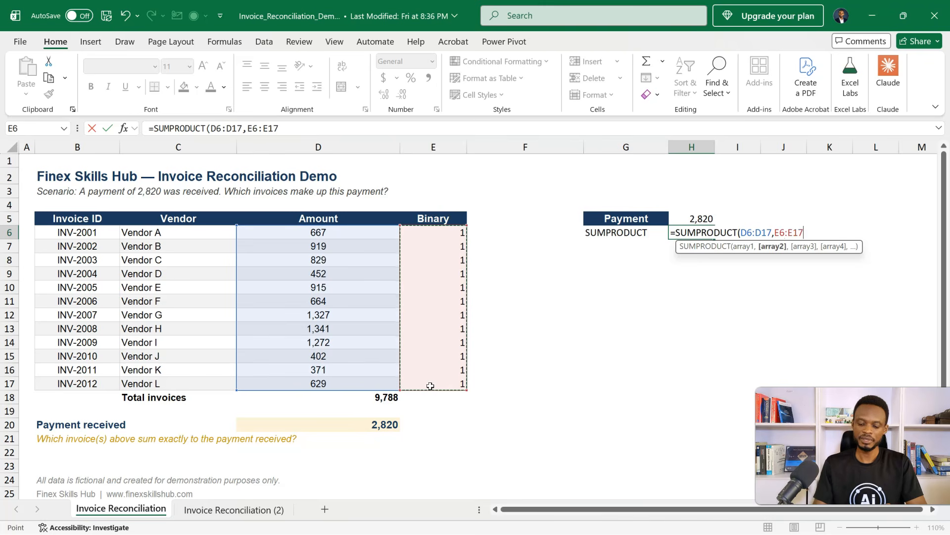
pyautogui.press('Return')
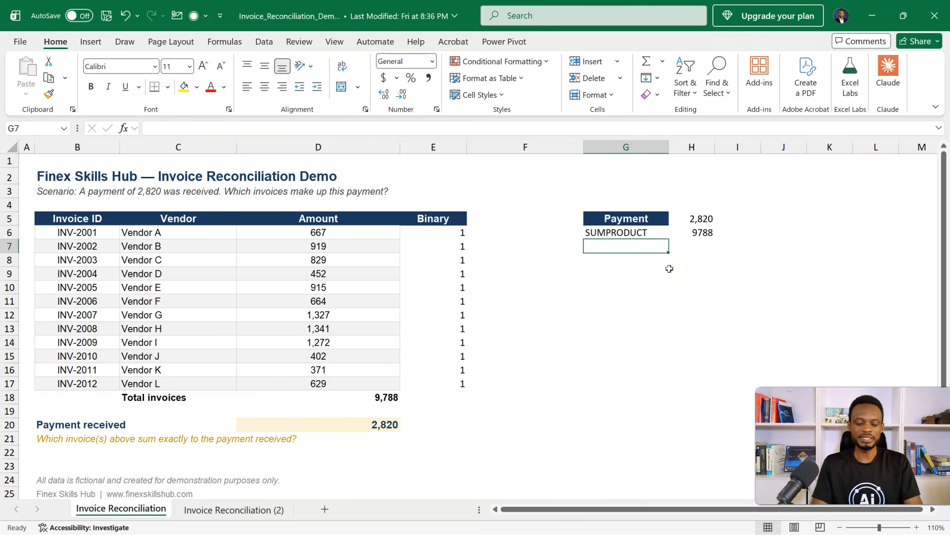
# - Add a "Difference" label in G7 and calculate =H6-H5 in H7
pyautogui.write('Difference')
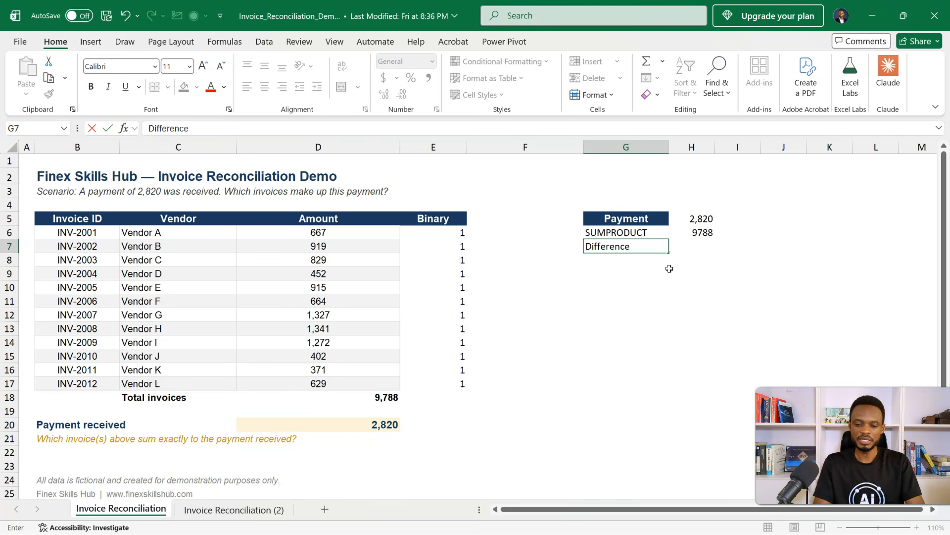
pyautogui.press('Tab')
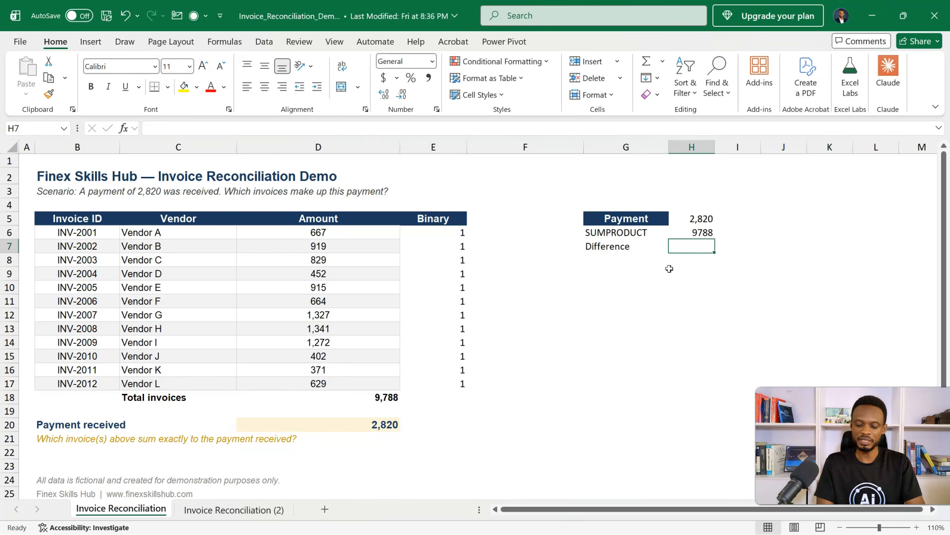
pyautogui.write('=')
pyautogui.press('Up')
pyautogui.write('-')
pyautogui.click(698, 217)
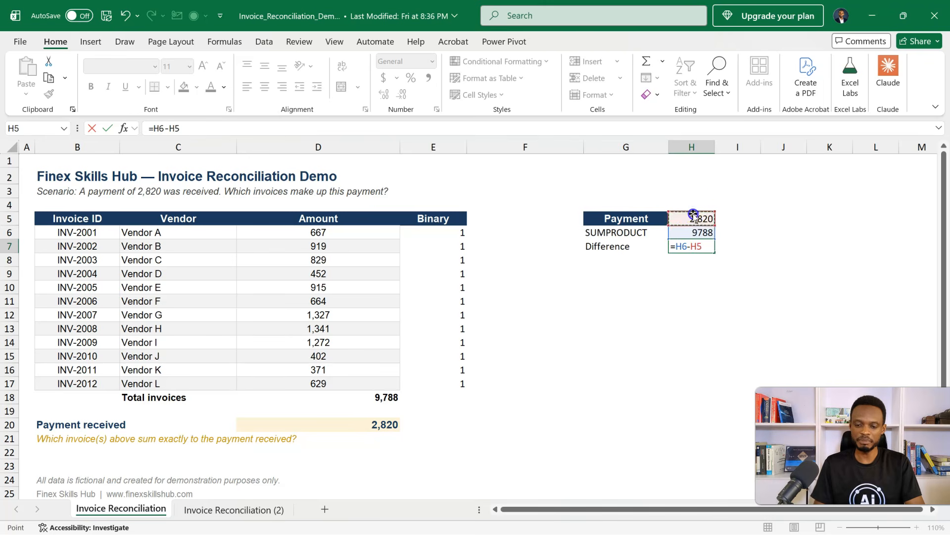
pyautogui.press('Return')
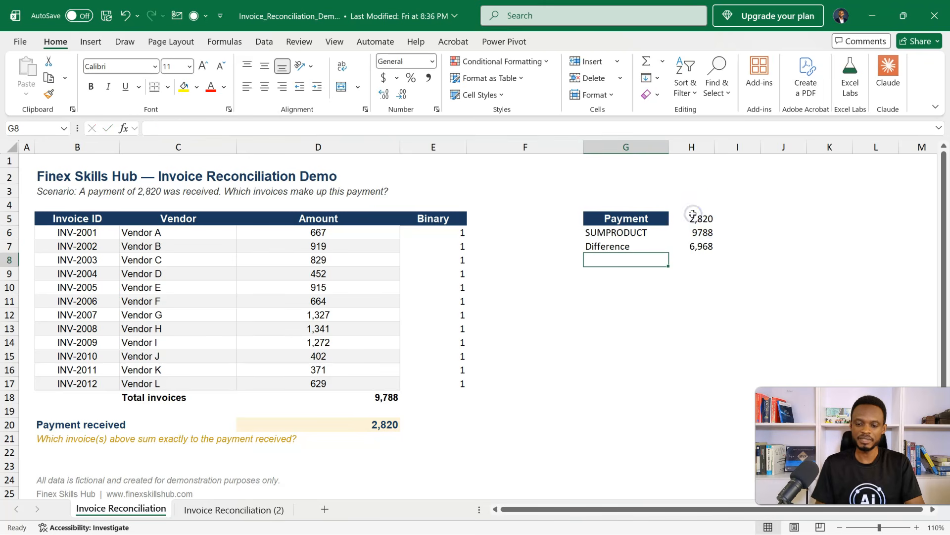
pyautogui.click(704, 247)
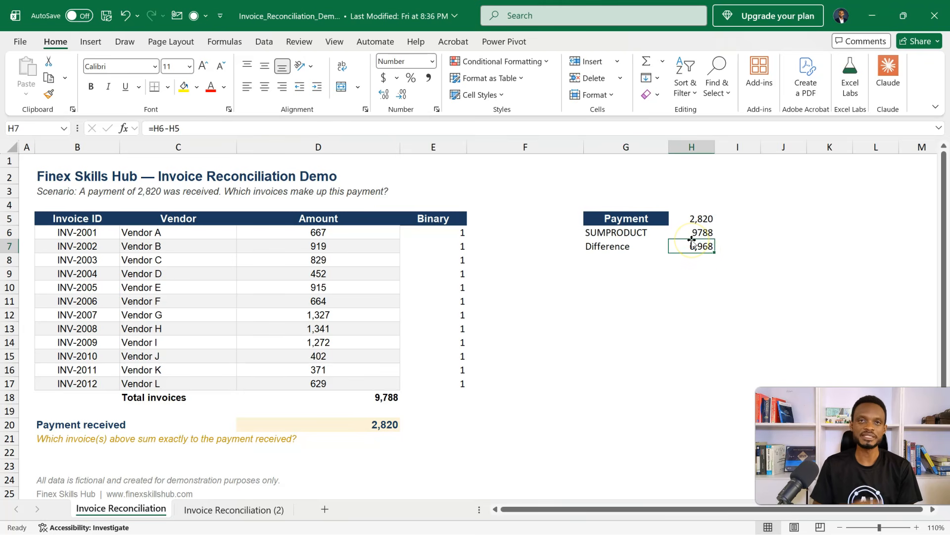
pyautogui.click(689, 245)
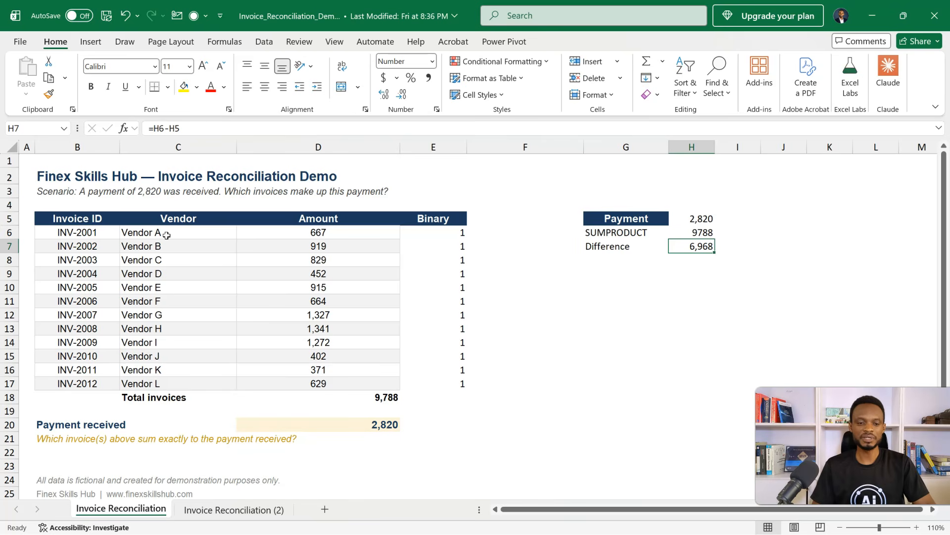
# - Check in the Excel add-ins settings whether the Solver Add-in is enabled, then close the add-ins list
pyautogui.click(260, 41)
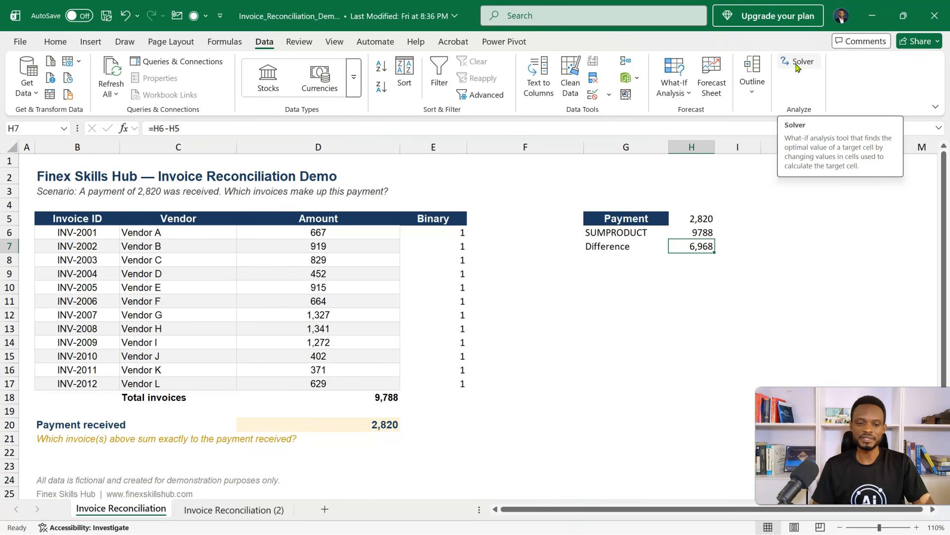
pyautogui.click(20, 42)
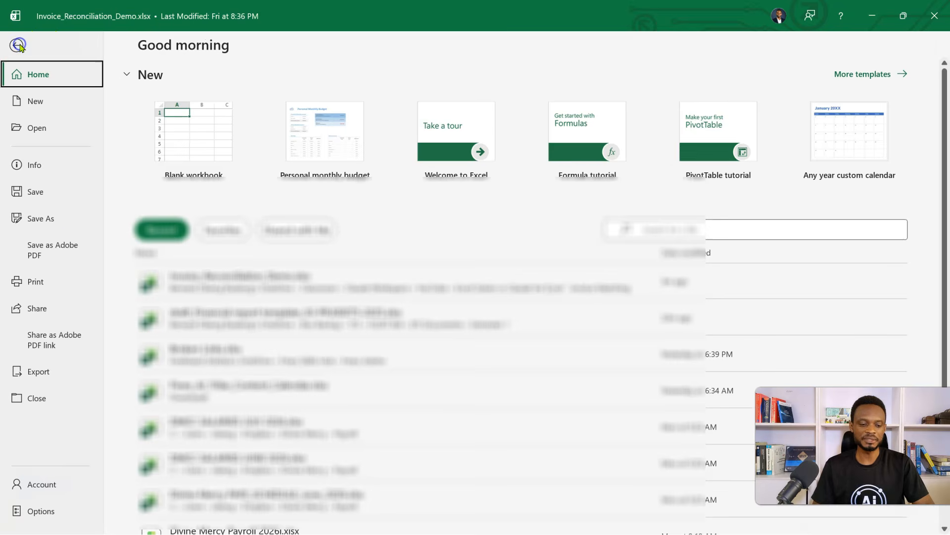
pyautogui.click(39, 511)
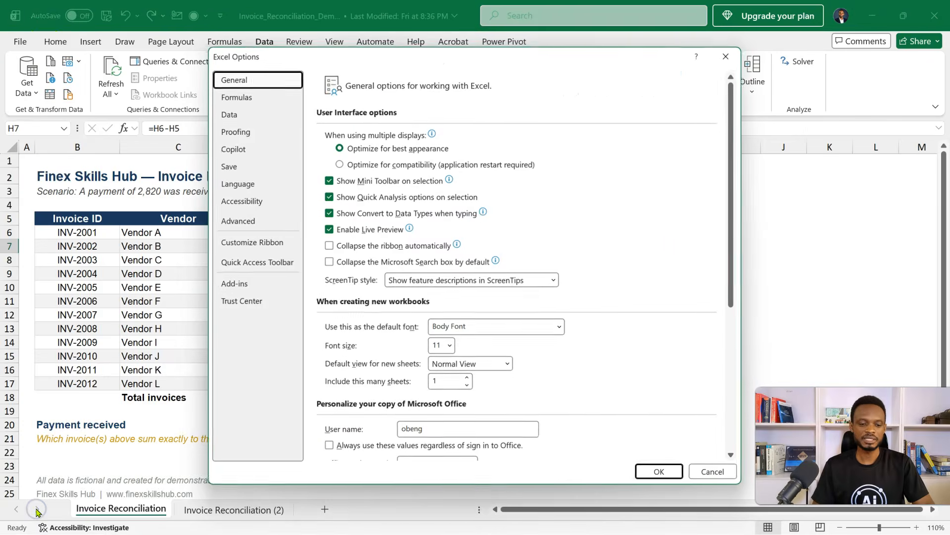
pyautogui.click(227, 284)
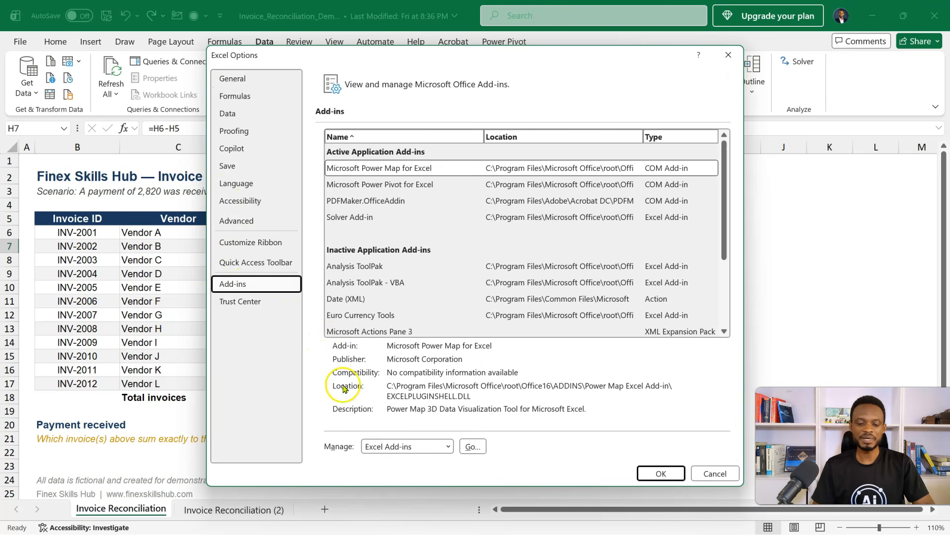
pyautogui.click(472, 447)
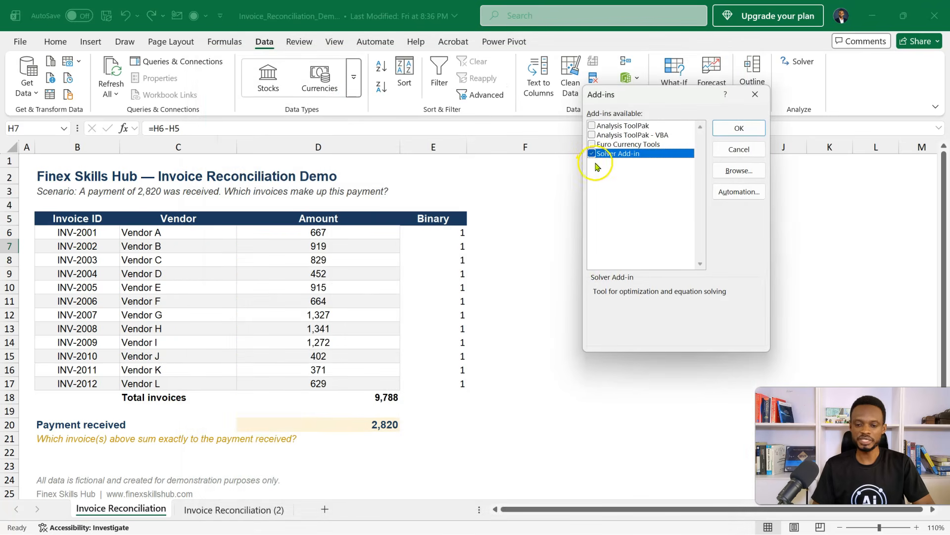
pyautogui.click(739, 127)
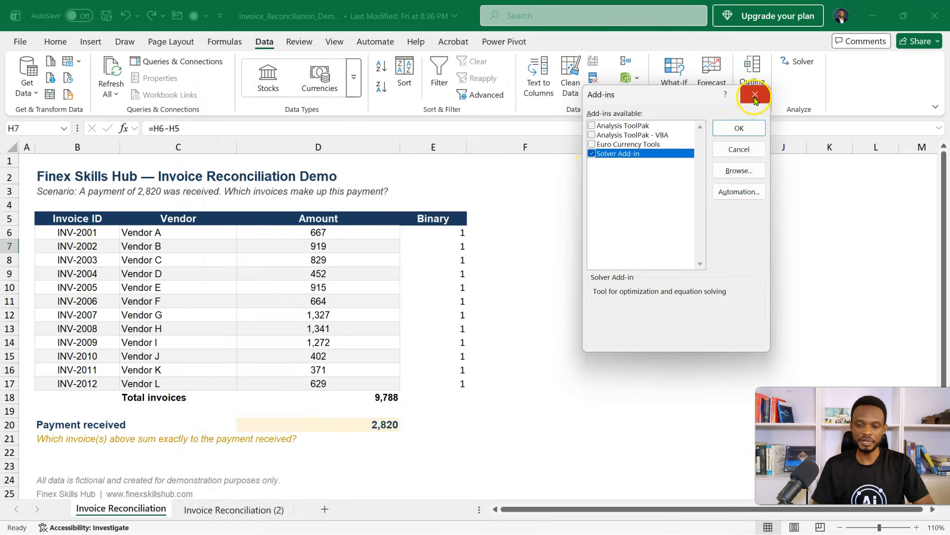
# - Reopen the Excel add-ins list to check that the Solver Add-in is enabled, then confirm the list
pyautogui.click(517, 237)
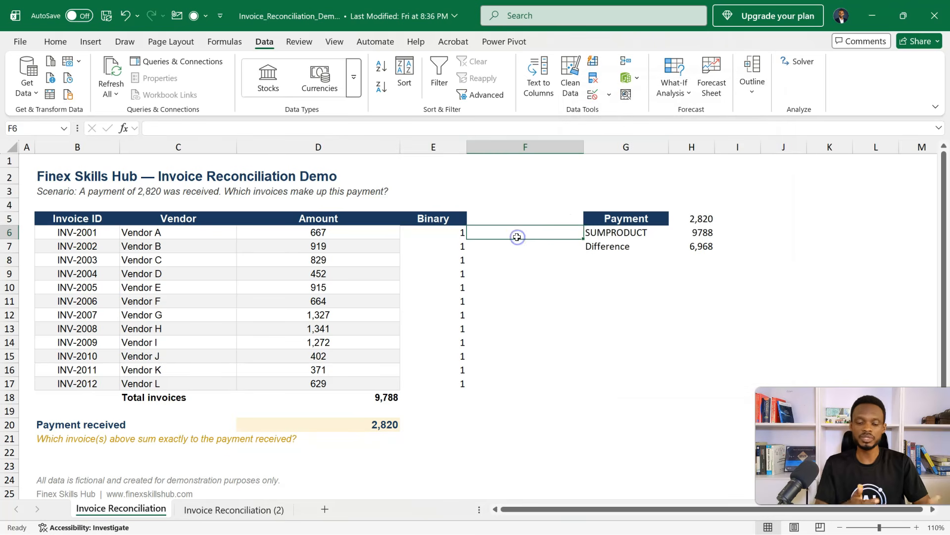
pyautogui.press('alt')
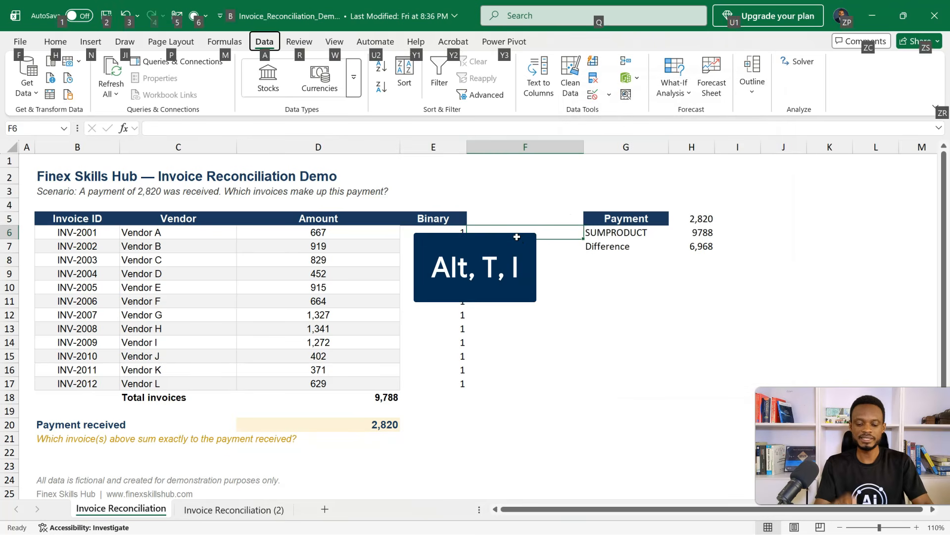
pyautogui.press('t')
pyautogui.press('i')
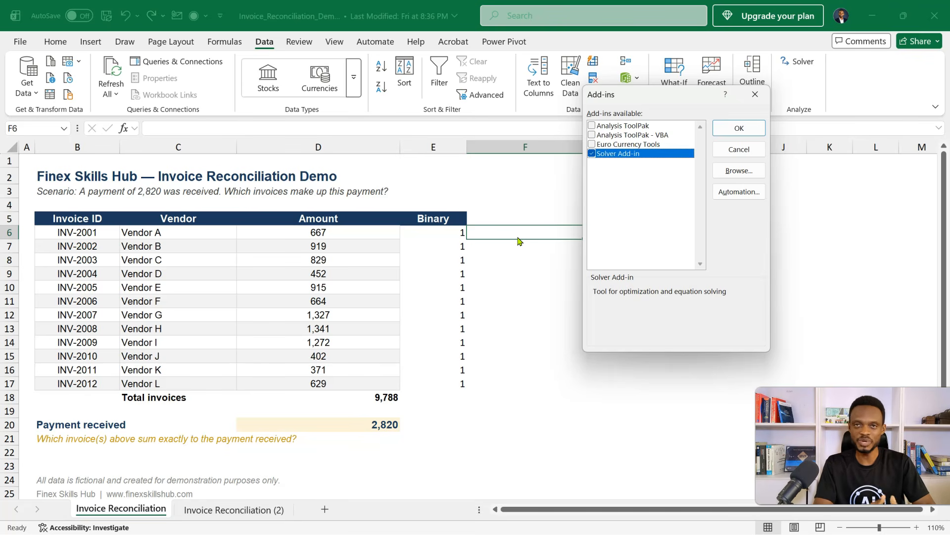
pyautogui.press('Return')
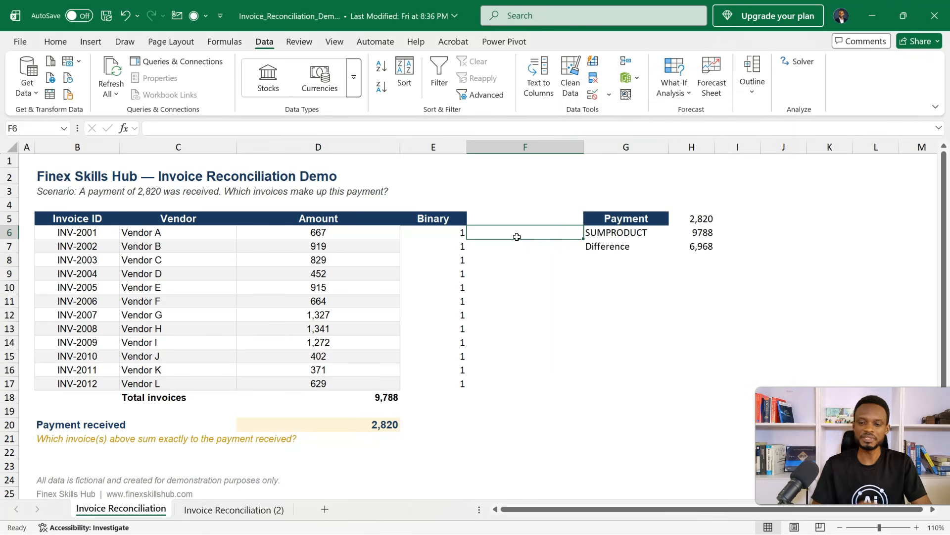
pyautogui.click(546, 213)
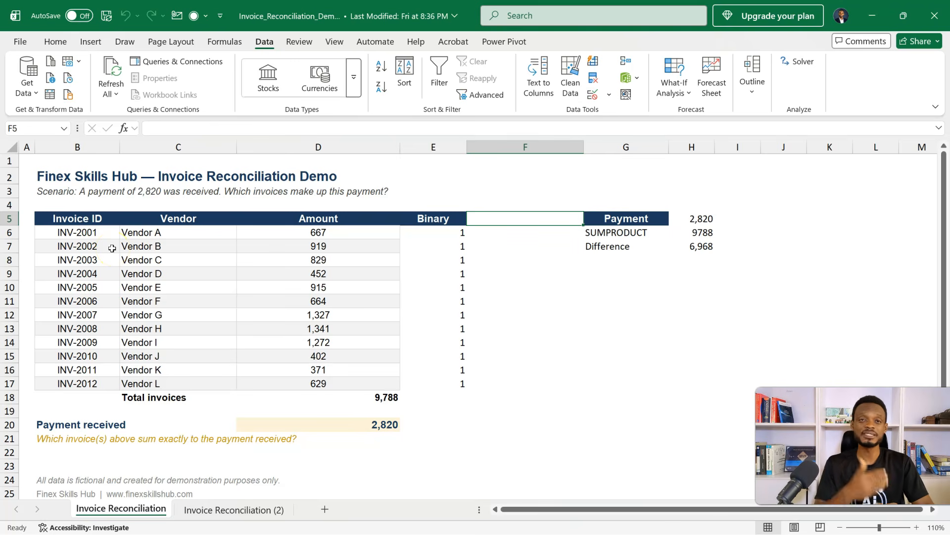
# - Create a formula-based conditional formatting rule for the invoice rows B6:E17 with the formula =$E6=1
pyautogui.click(84, 231)
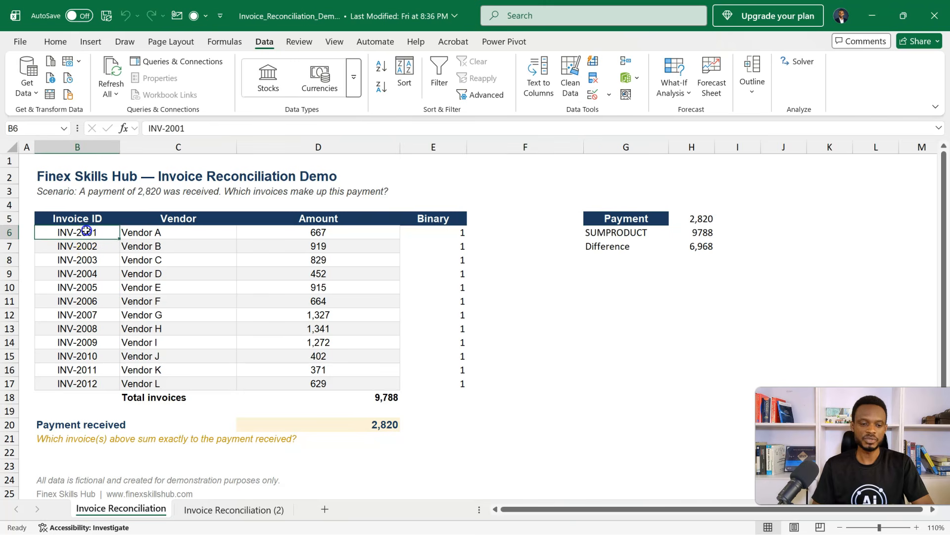
pyautogui.hotkey('shift', 'Right')
pyautogui.hotkey('shift', 'Right')
pyautogui.hotkey('shift', 'Right')
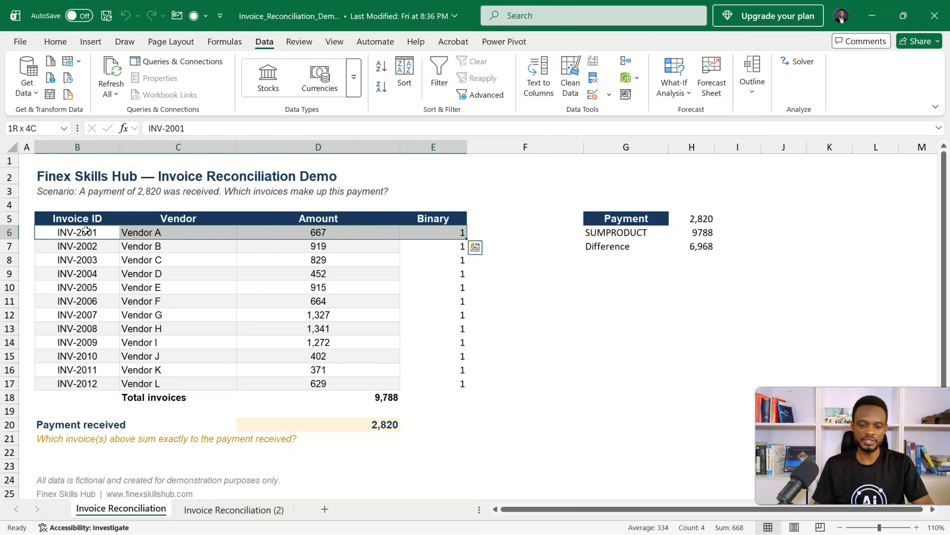
pyautogui.hotkey('shift', 'Down')
pyautogui.hotkey('shift', 'Down')
pyautogui.hotkey('shift', 'Down')
pyautogui.hotkey('shift', 'Down')
pyautogui.hotkey('shift', 'Down')
pyautogui.hotkey('shift', 'Down')
pyautogui.hotkey('shift', 'Down')
pyautogui.hotkey('shift', 'Down')
pyautogui.hotkey('shift', 'Down')
pyautogui.hotkey('shift', 'Down')
pyautogui.hotkey('shift', 'Down')
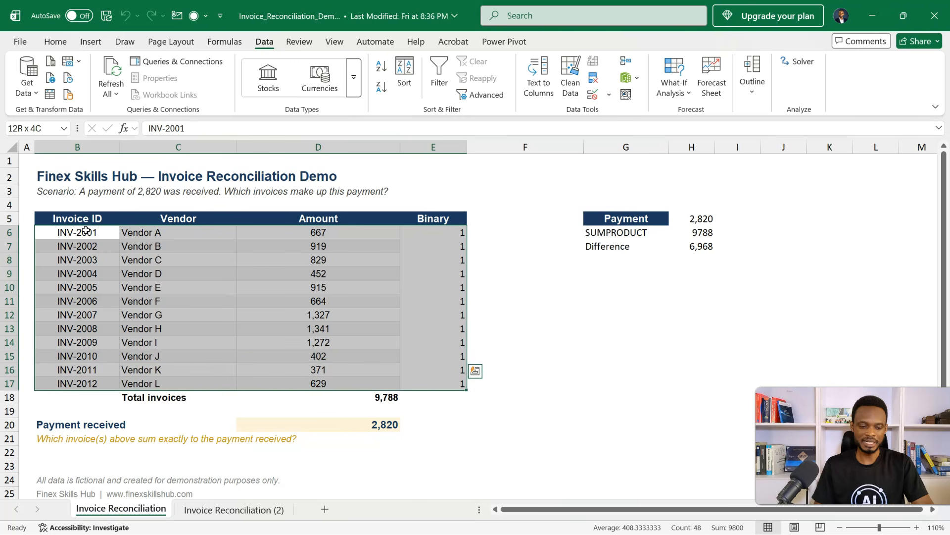
pyautogui.hotkey('alt', 'h')
pyautogui.click(503, 60)
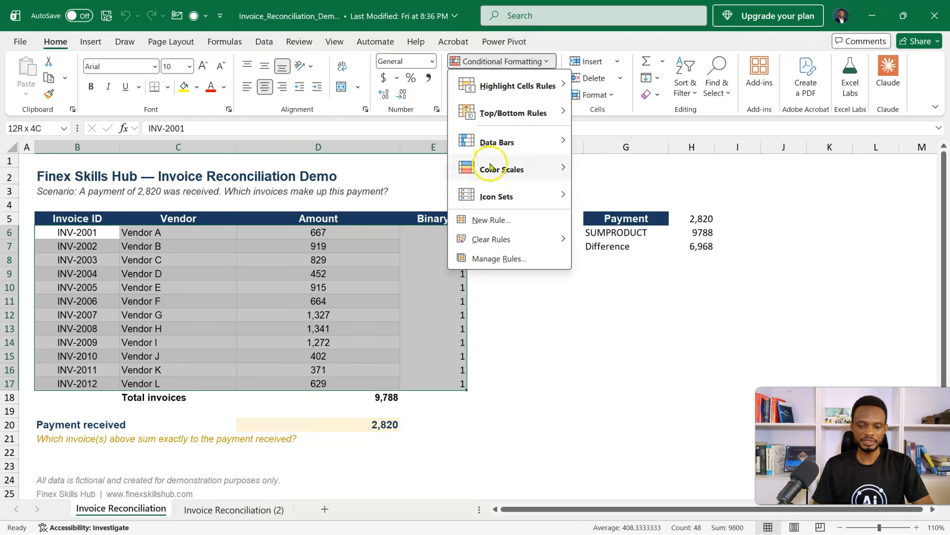
pyautogui.click(490, 220)
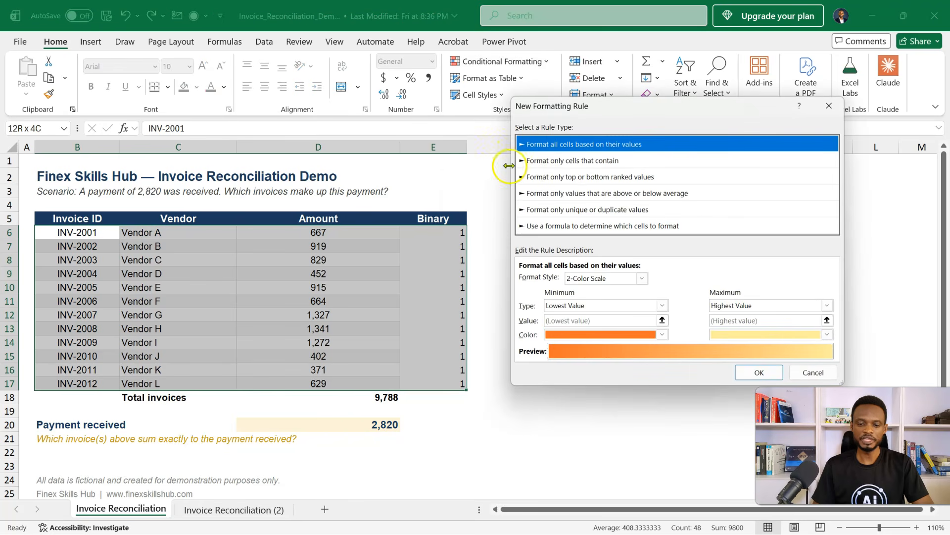
pyautogui.click(543, 226)
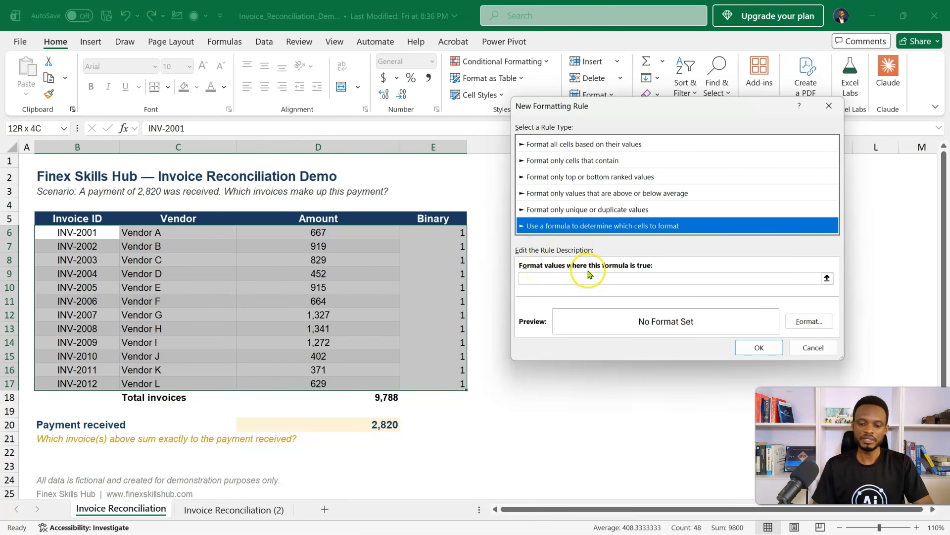
pyautogui.click(827, 278)
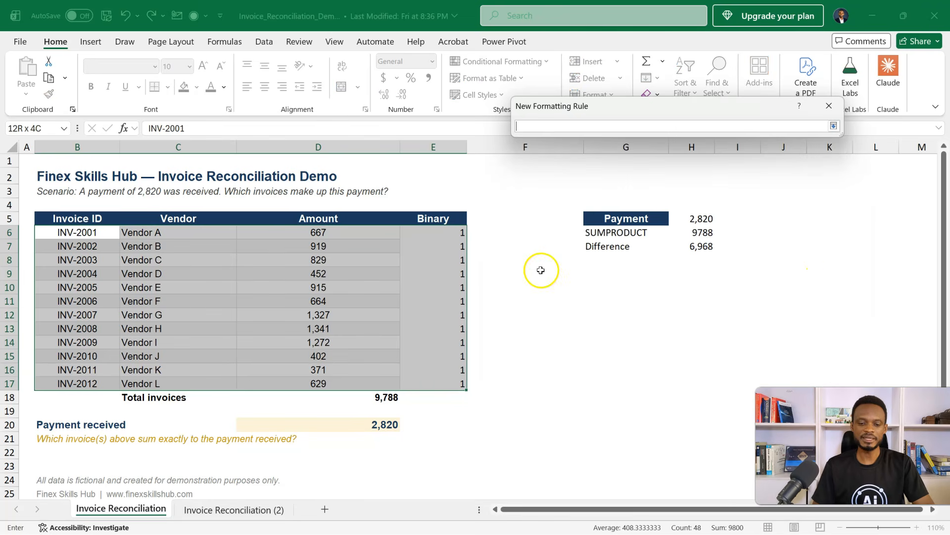
pyautogui.click(434, 231)
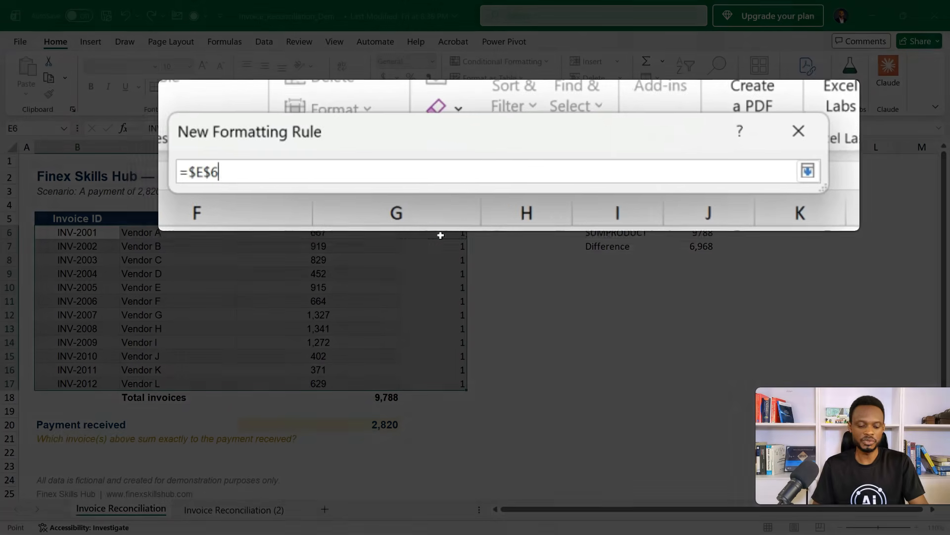
pyautogui.press('F4')
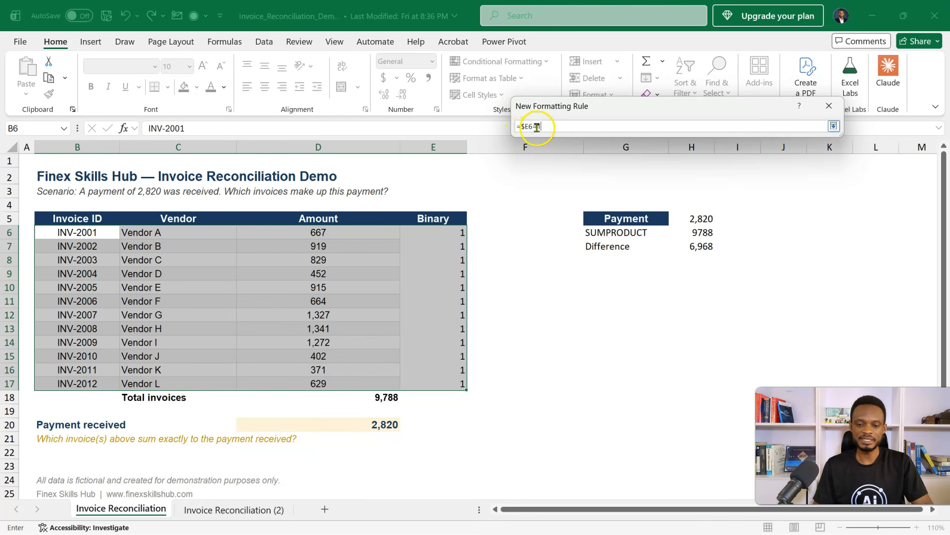
pyautogui.click(834, 126)
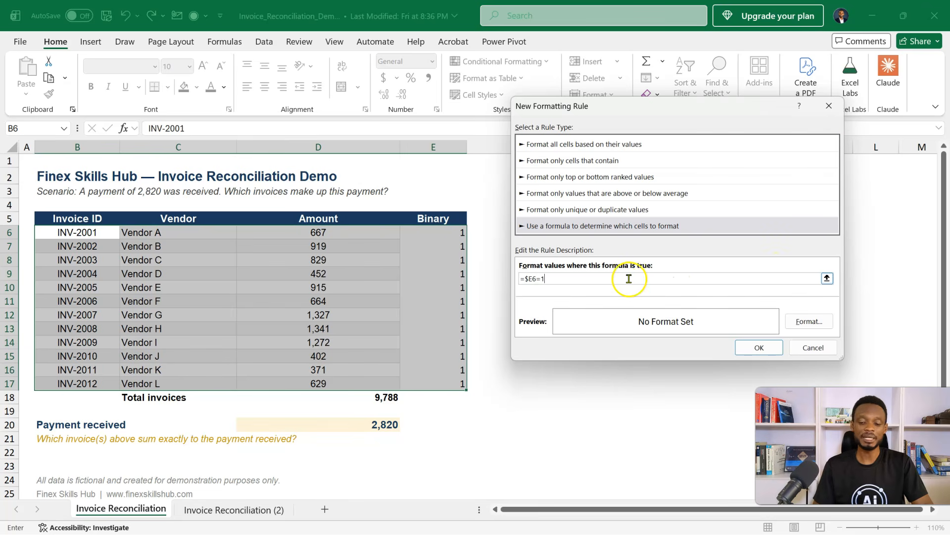
# - Give the formatting rule a light olive-green background fill and apply it to the invoice rows
pyautogui.click(797, 322)
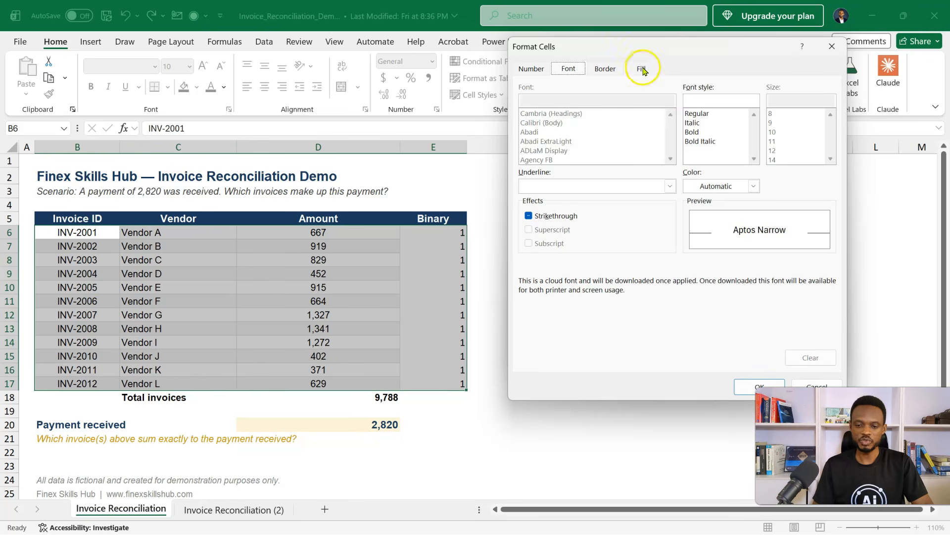
pyautogui.click(642, 70)
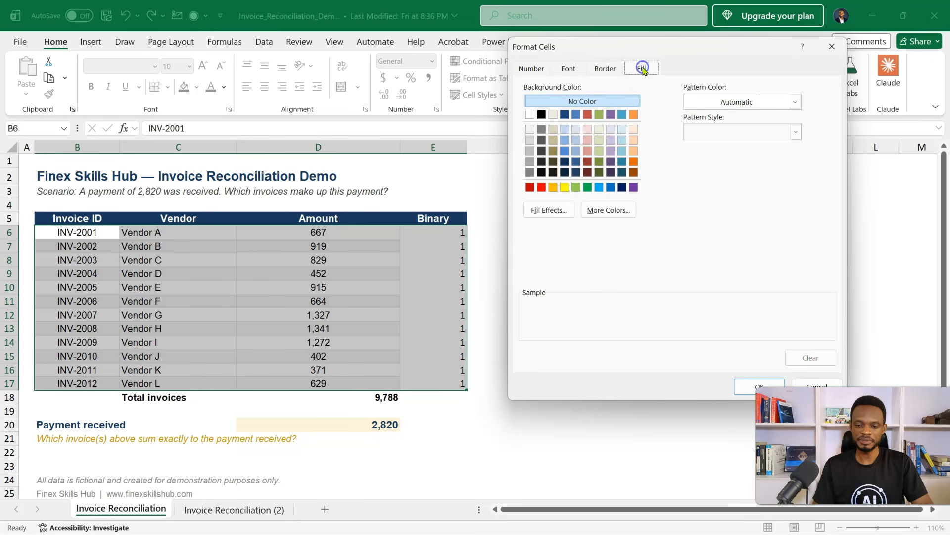
pyautogui.click(598, 127)
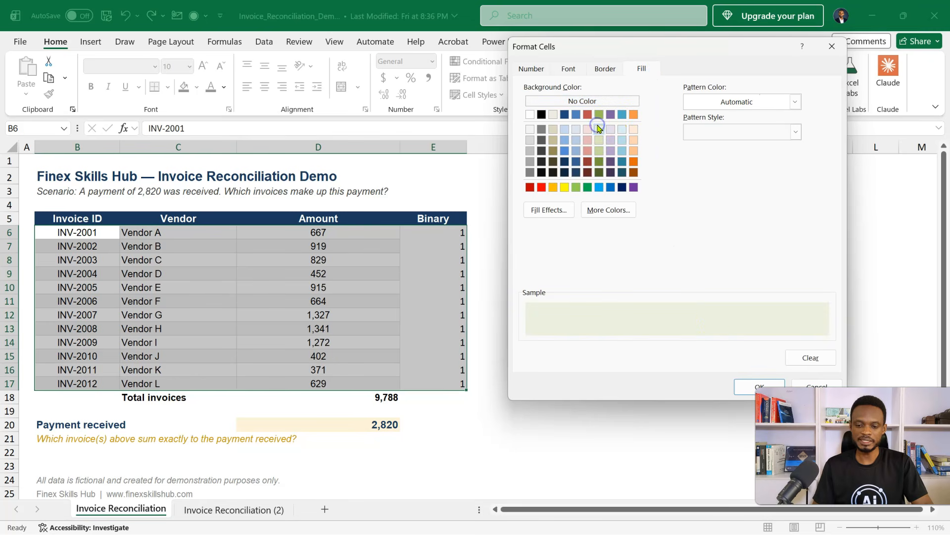
pyautogui.click(738, 386)
pyautogui.click(750, 356)
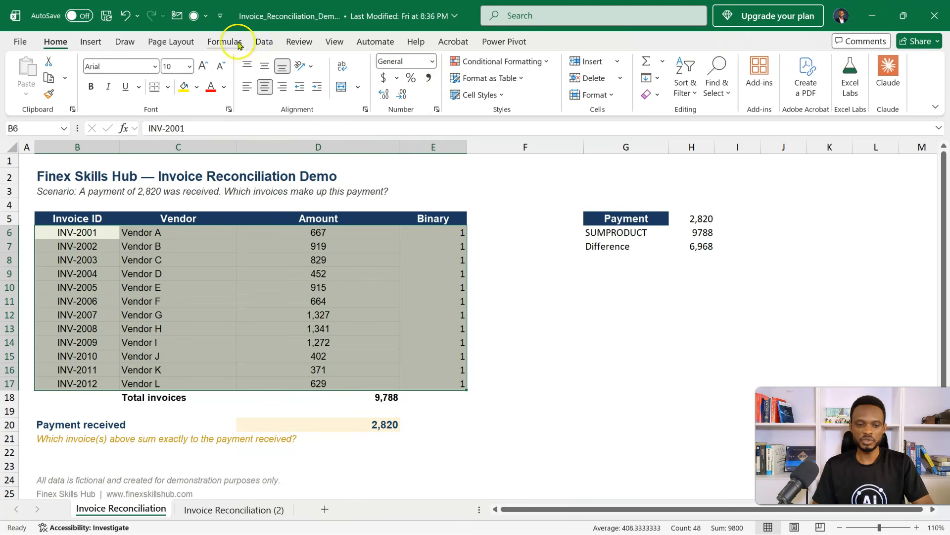
# - Open Solver and set the objective to the difference cell H7 with a target value of 0
pyautogui.click(264, 42)
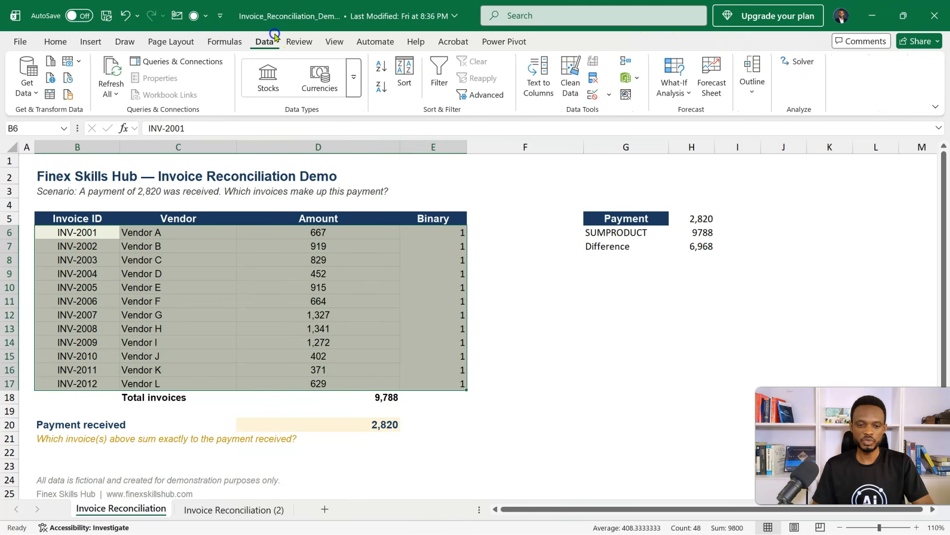
pyautogui.click(787, 63)
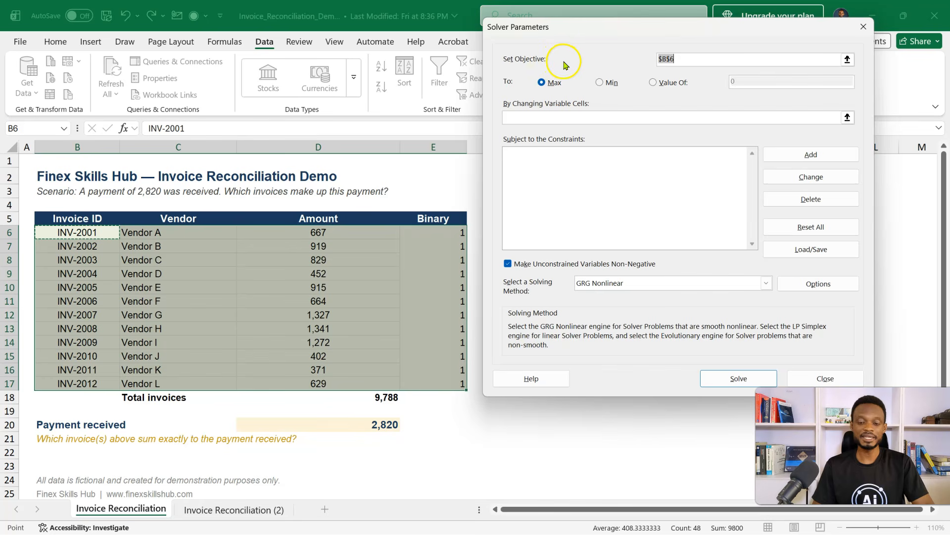
pyautogui.moveTo(624, 35); pyautogui.dragTo(283, 51)
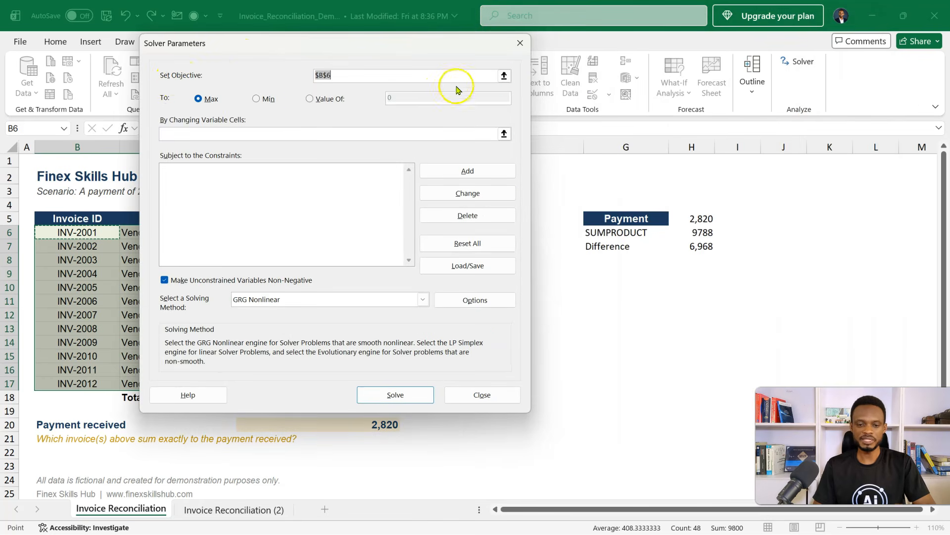
pyautogui.click(503, 76)
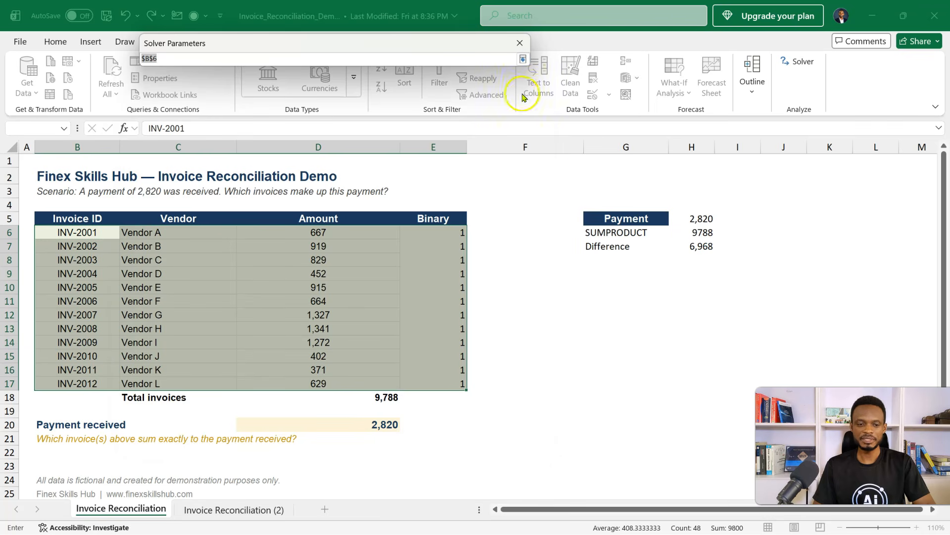
pyautogui.click(695, 246)
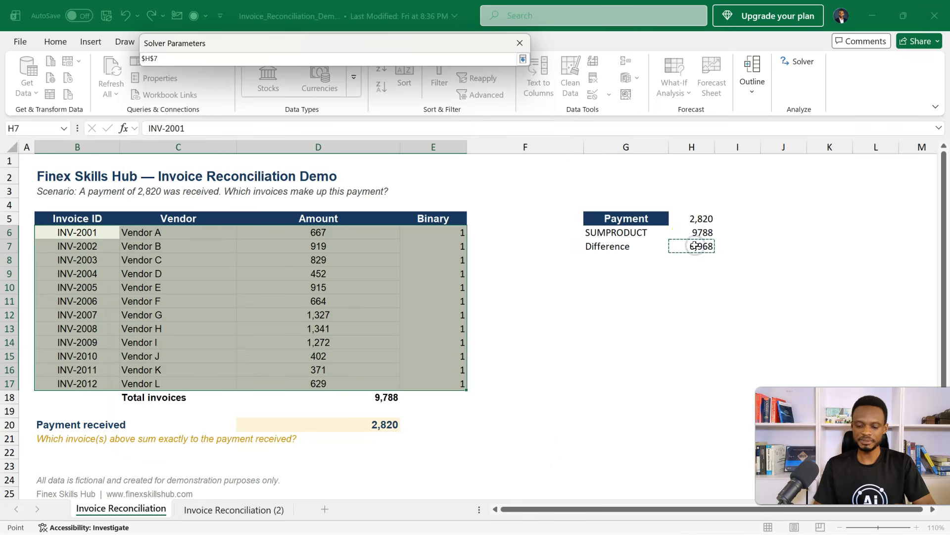
pyautogui.press('Return')
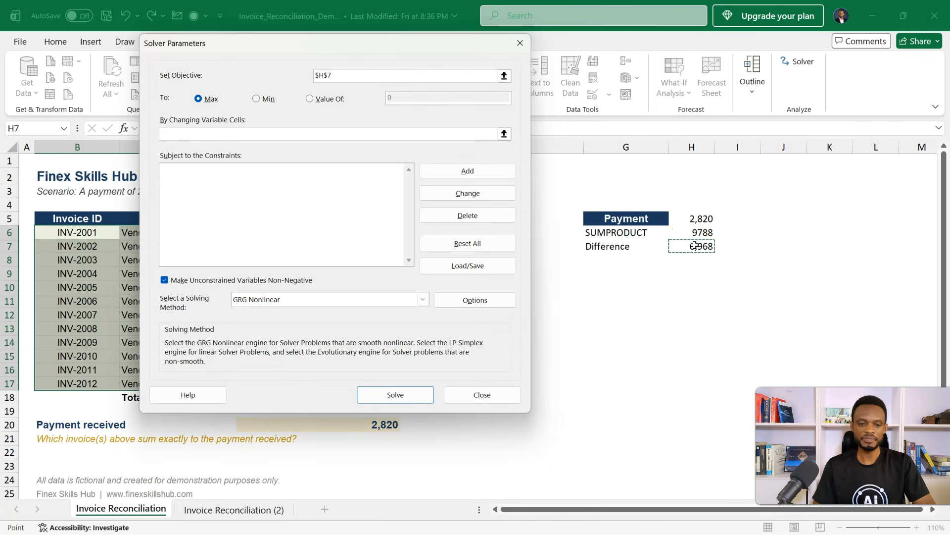
pyautogui.click(310, 99)
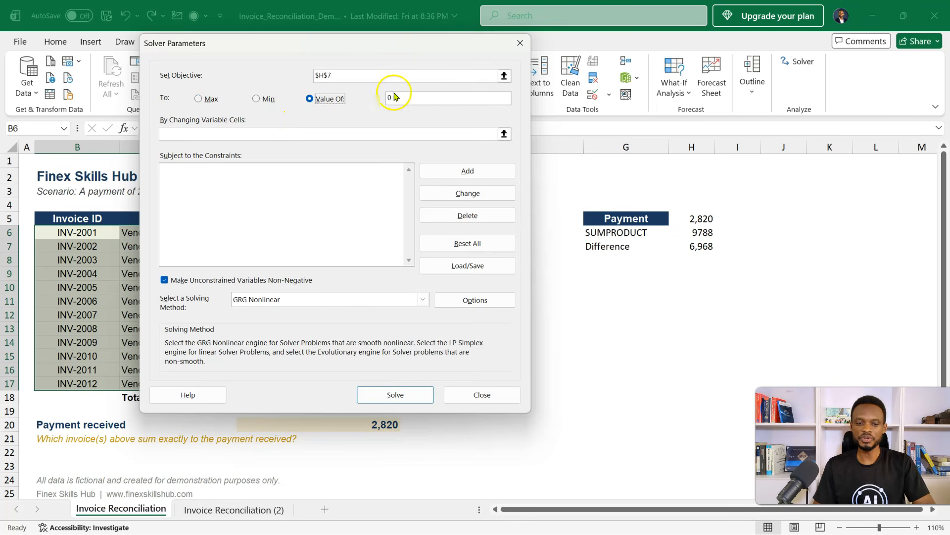
# - Set Solver's changing variable cells to the binary column E6:E17
pyautogui.moveTo(374, 48); pyautogui.dragTo(734, 70)
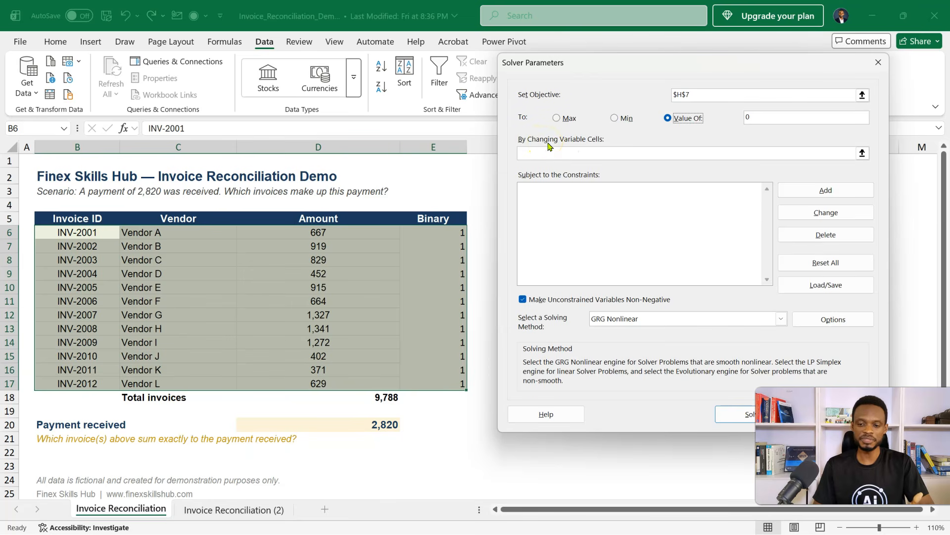
pyautogui.click(863, 153)
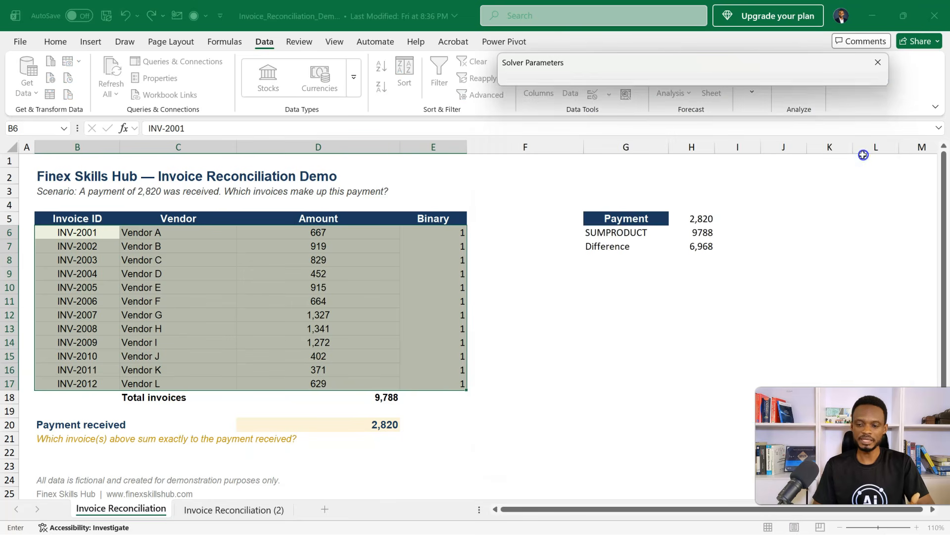
pyautogui.moveTo(439, 231); pyautogui.dragTo(442, 382)
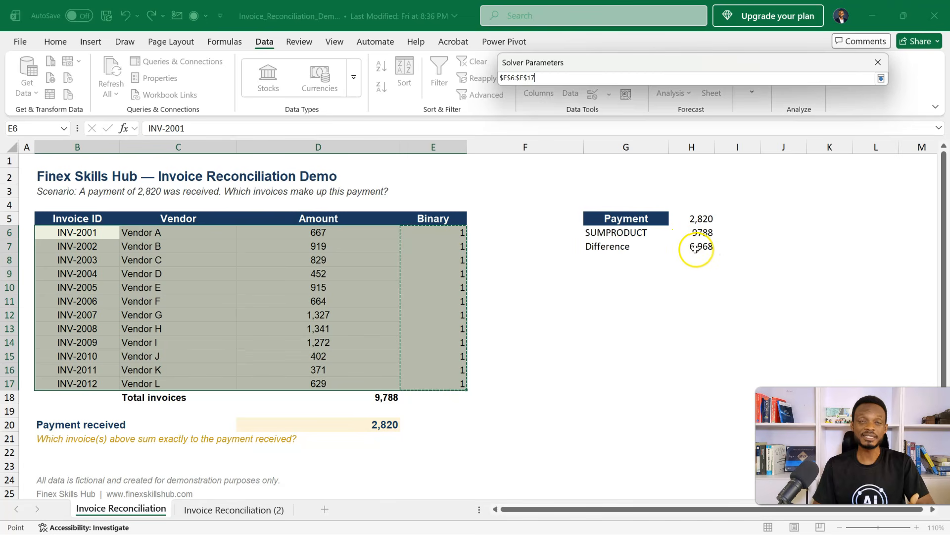
pyautogui.click(881, 78)
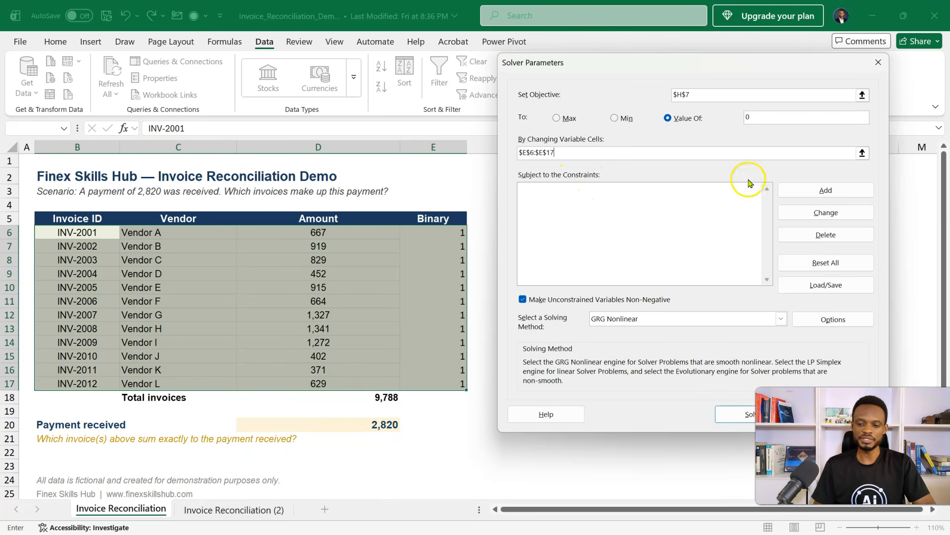
# - Add a Solver constraint that requires the cells E6:E17 to be binary (bin)
pyautogui.click(792, 190)
pyautogui.moveTo(442, 229); pyautogui.dragTo(449, 379)
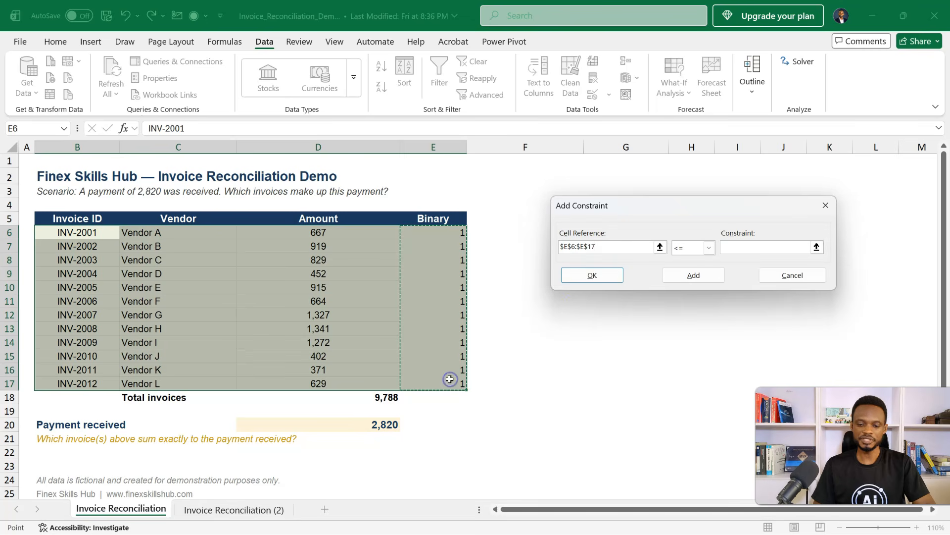
pyautogui.click(709, 248)
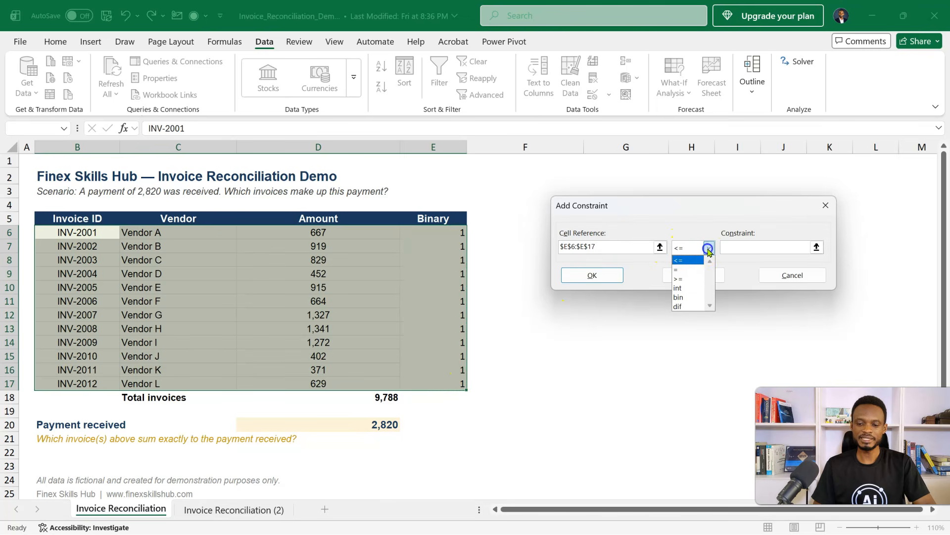
pyautogui.click(688, 297)
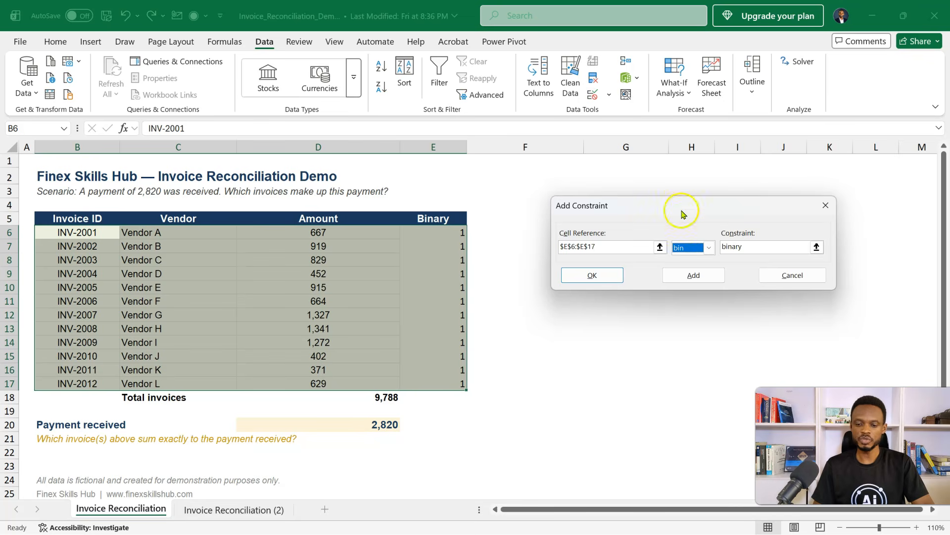
pyautogui.click(601, 275)
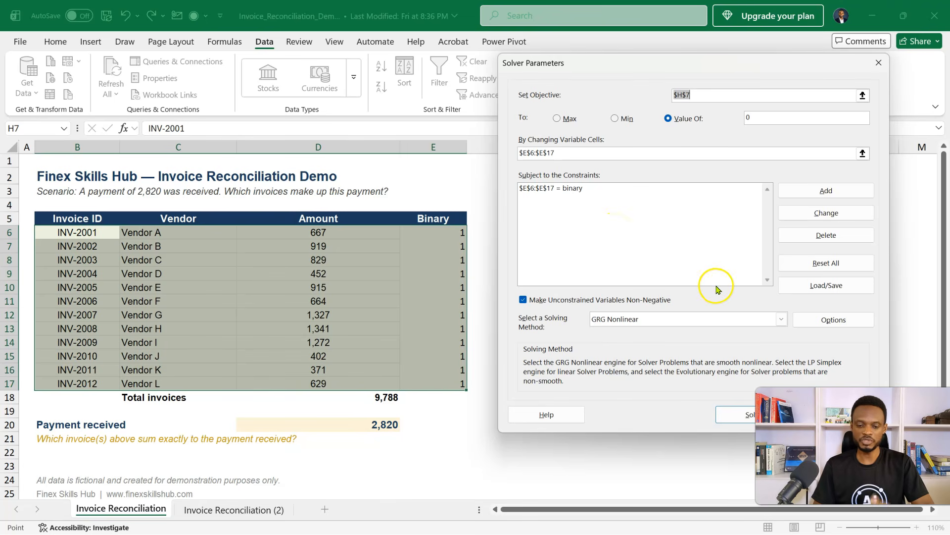
# - Set the solving method to Simplex LP, run Solver and keep the Solver solution
pyautogui.click(781, 319)
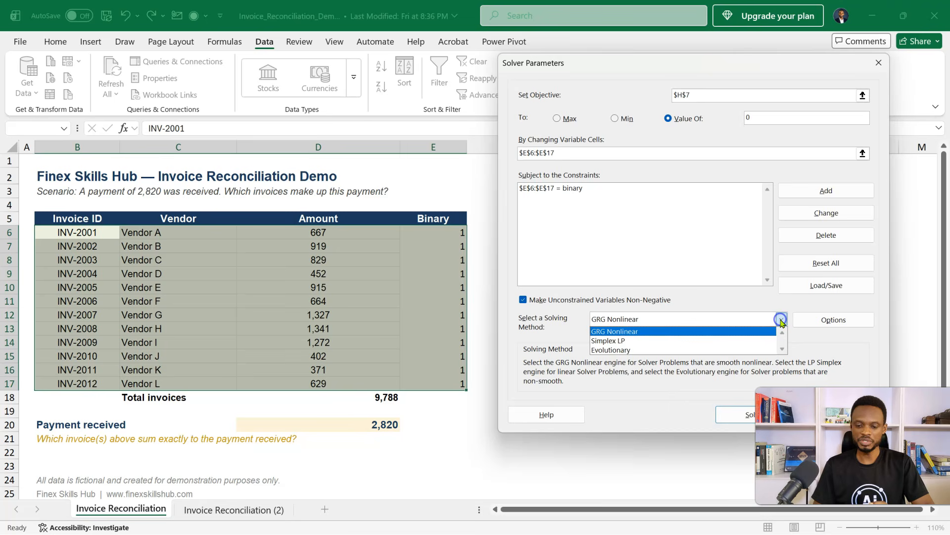
pyautogui.click(696, 340)
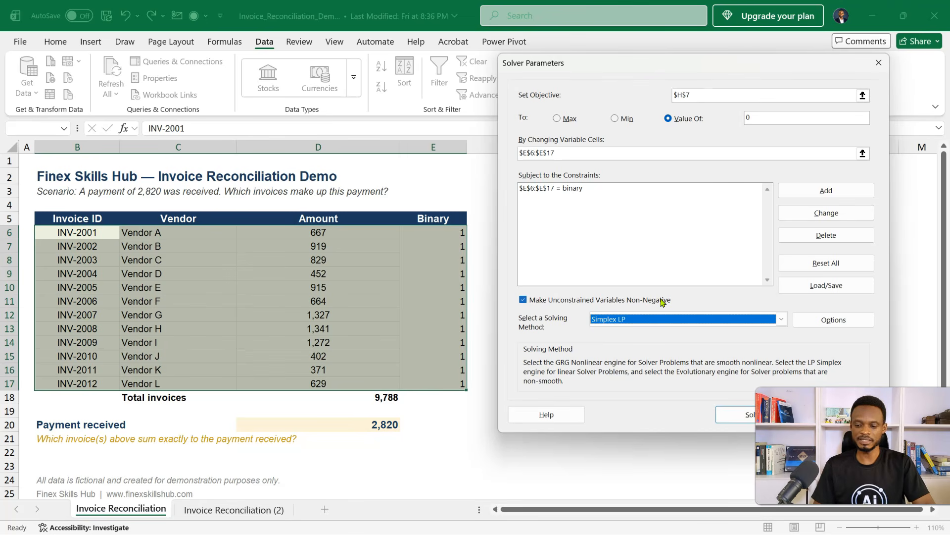
pyautogui.click(736, 417)
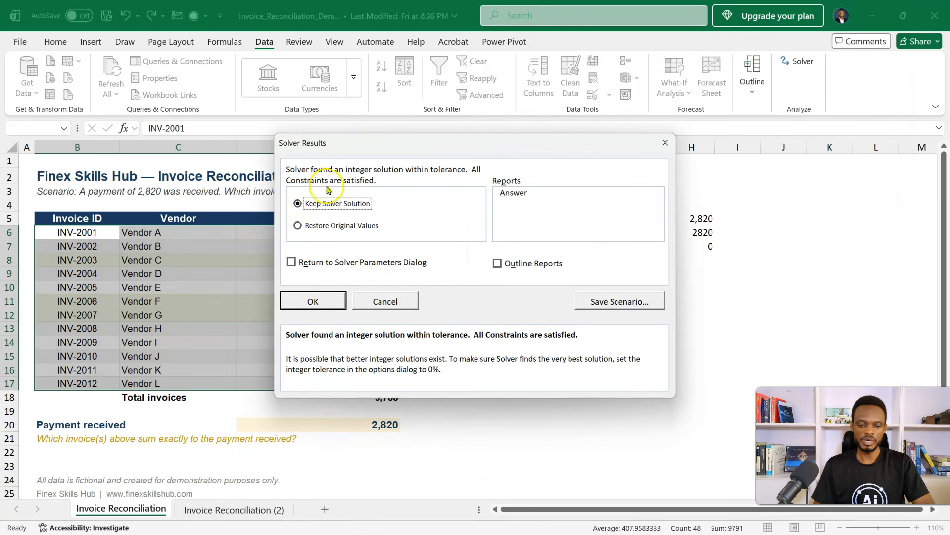
pyautogui.click(318, 302)
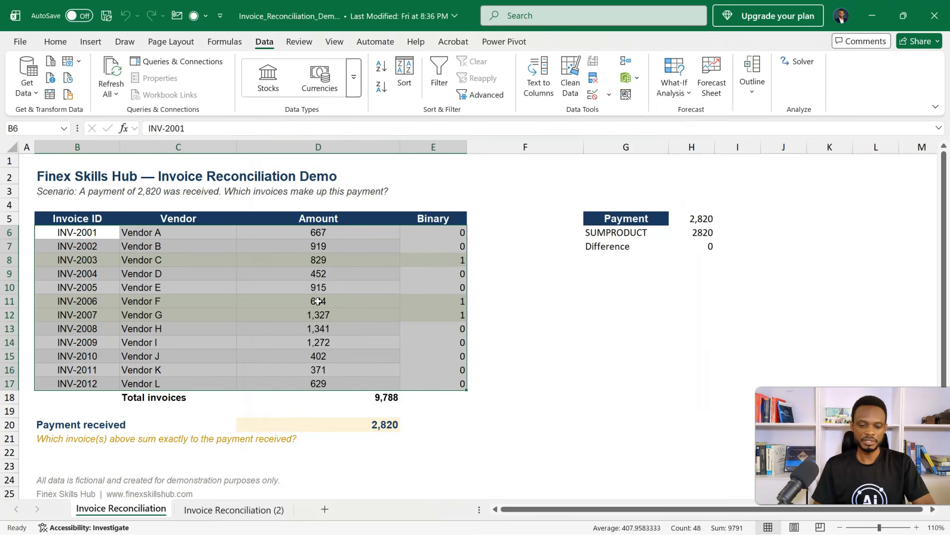
# - Check the difference in H7 and the sum of the highlighted invoice amounts in D8, D11 and D12
pyautogui.click(355, 301)
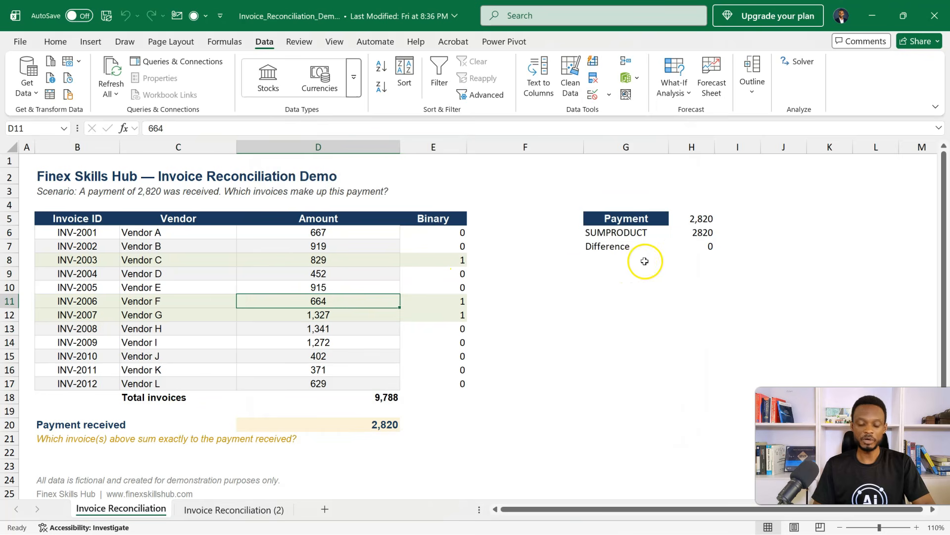
pyautogui.click(695, 250)
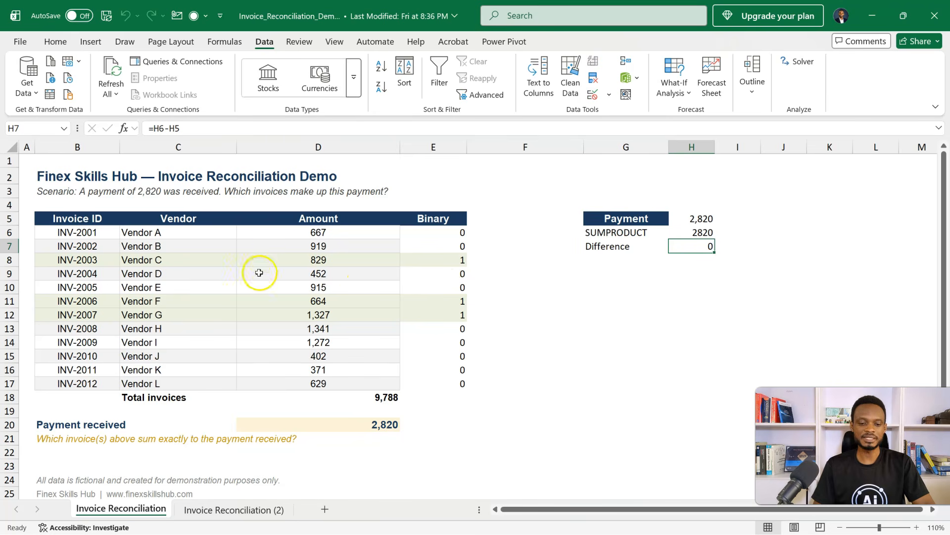
pyautogui.click(306, 263)
pyautogui.keyDown('ctrl'); pyautogui.click(329, 300); pyautogui.keyUp('ctrl')
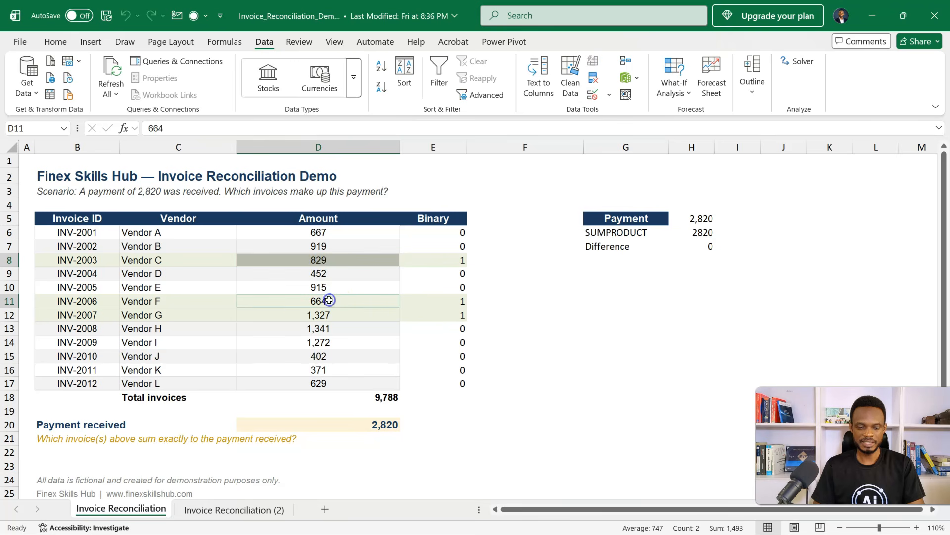
pyautogui.keyDown('ctrl'); pyautogui.click(296, 315); pyautogui.keyUp('ctrl')
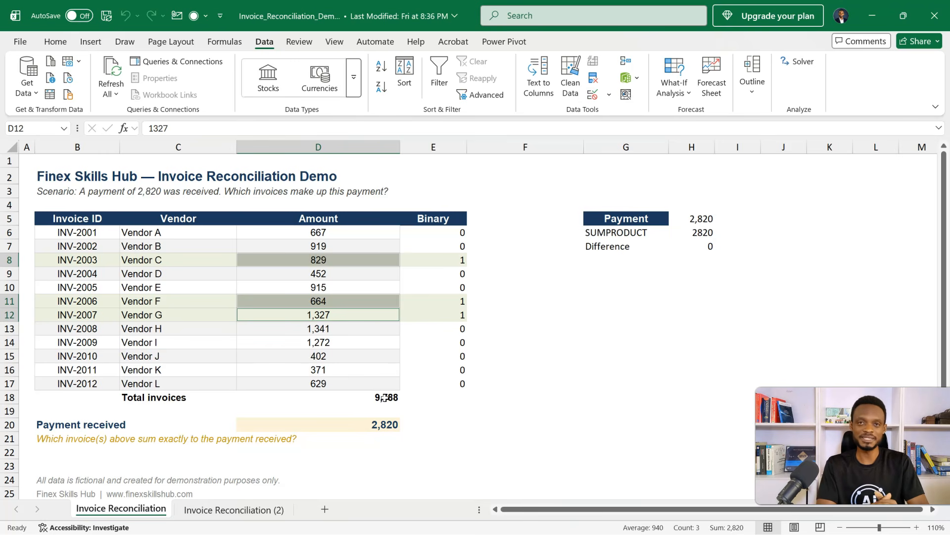
# - Switch to the Invoice Reconciliation (2) sheet and open the Claude add-in
pyautogui.click(228, 509)
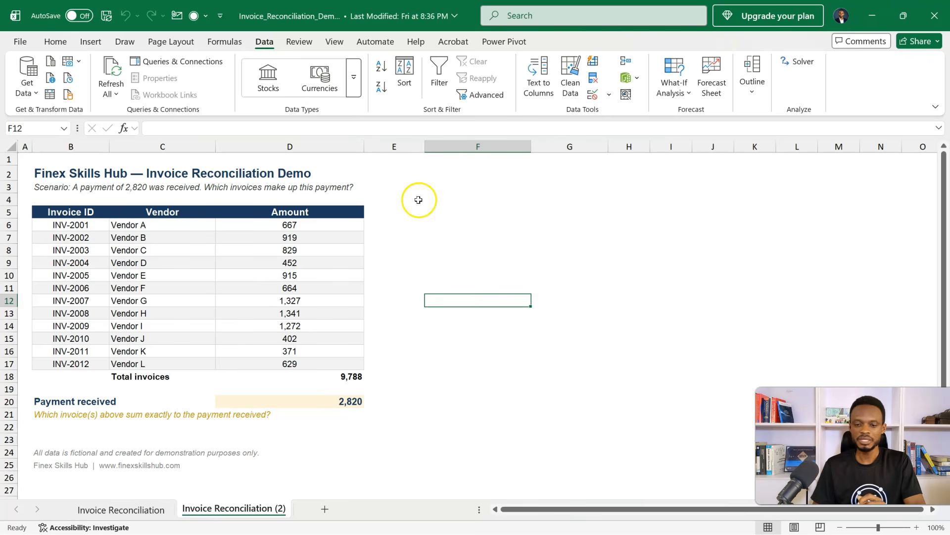
pyautogui.click(55, 42)
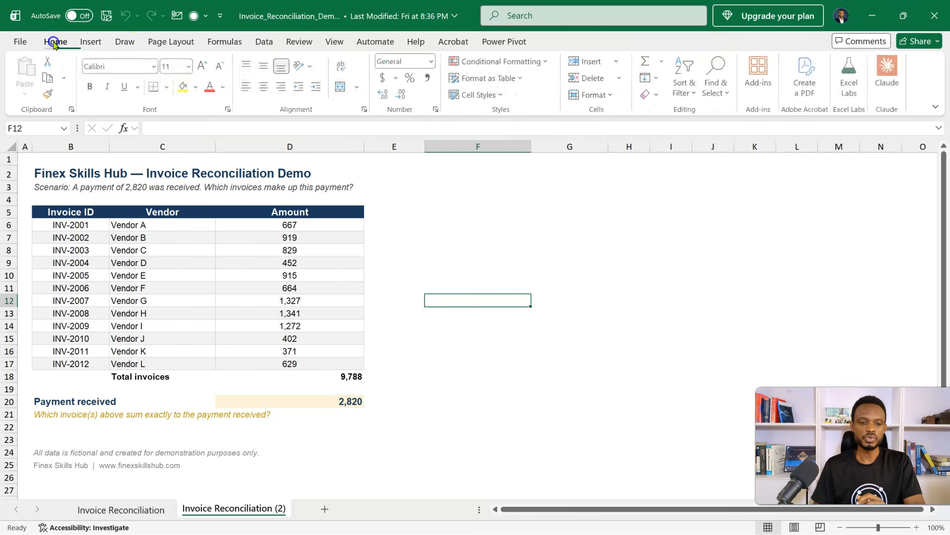
pyautogui.click(761, 82)
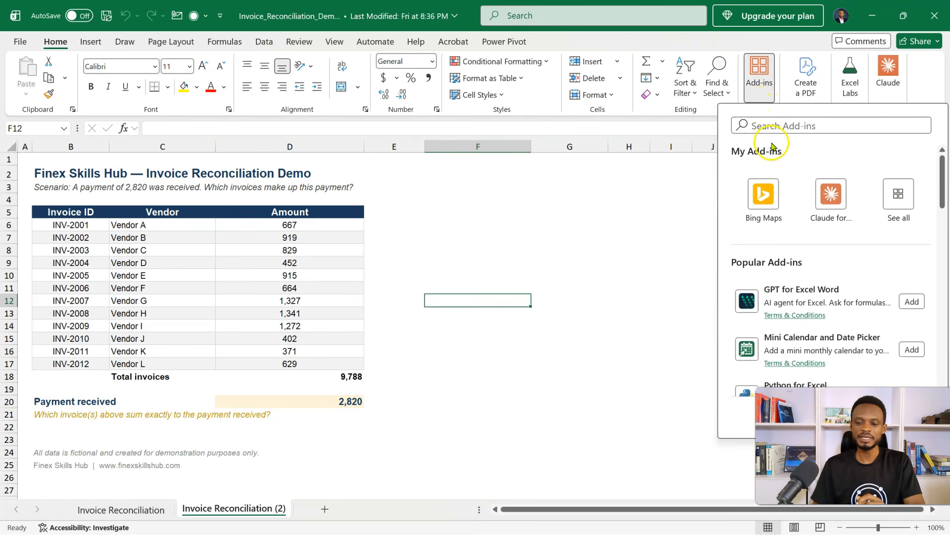
pyautogui.click(829, 195)
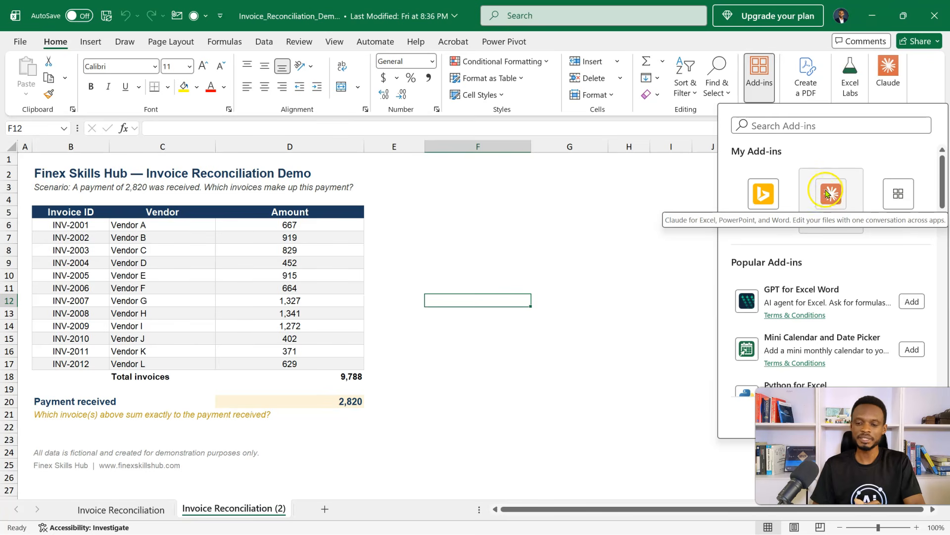
pyautogui.click(652, 196)
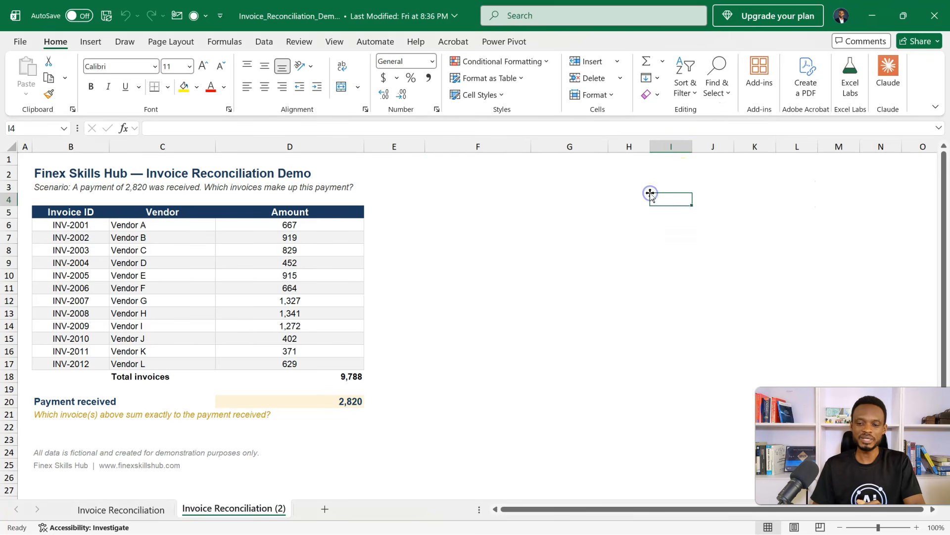
pyautogui.click(884, 73)
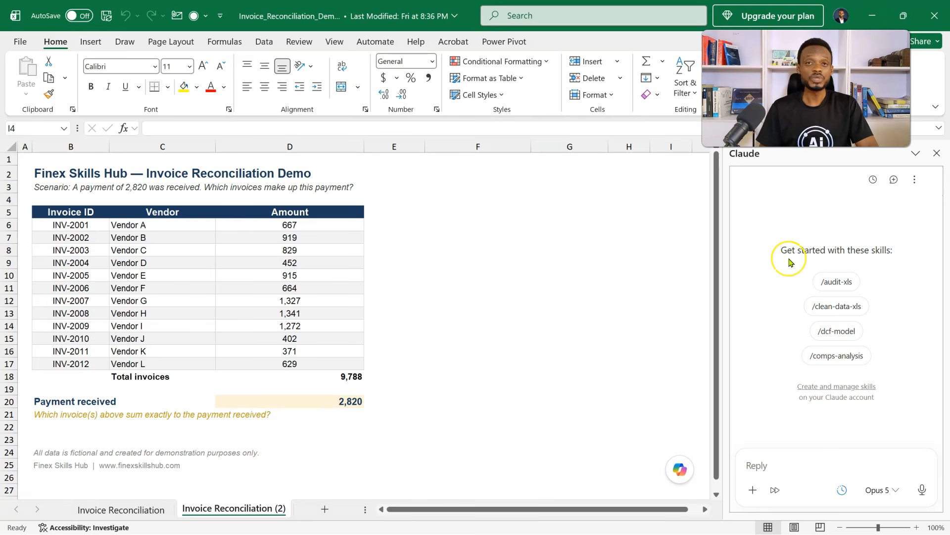
# - Ask Claude "Which of the invoices in this sheet add up exactly to the payment received in cell D20?"
pyautogui.click(759, 460)
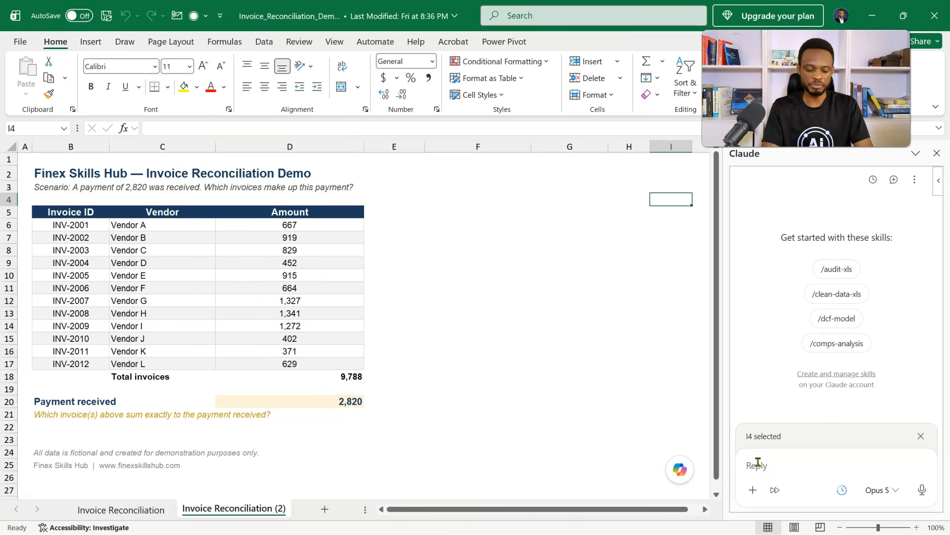
pyautogui.press('super+v')
pyautogui.press('Return')
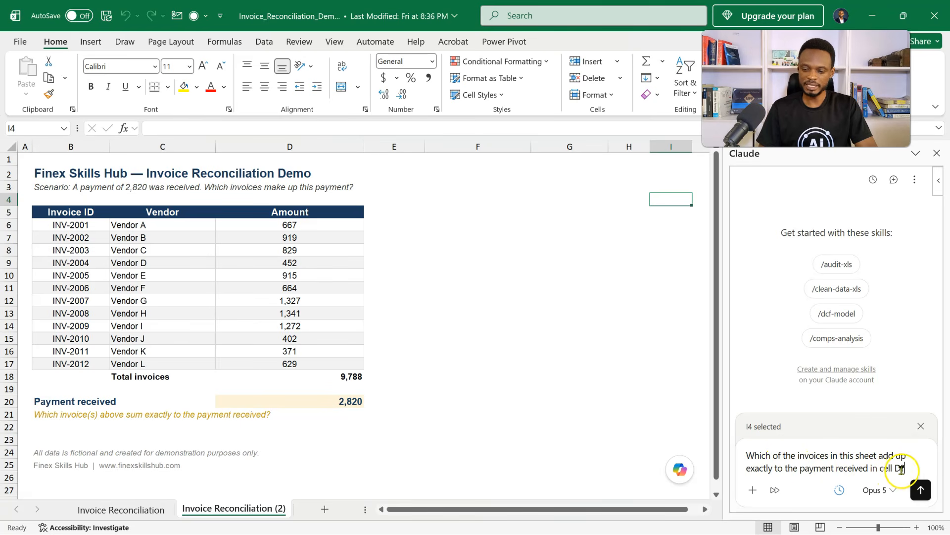
pyautogui.write('20')
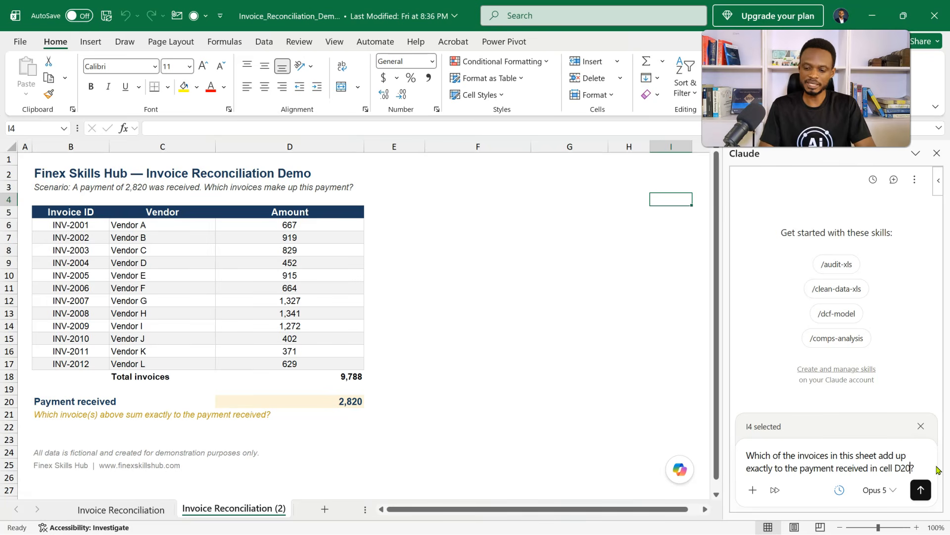
pyautogui.click(883, 490)
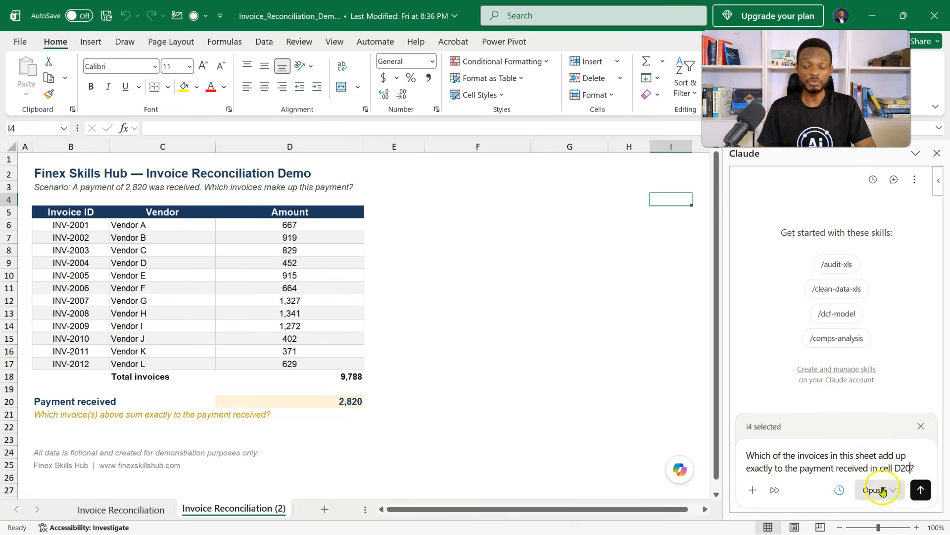
pyautogui.click(920, 490)
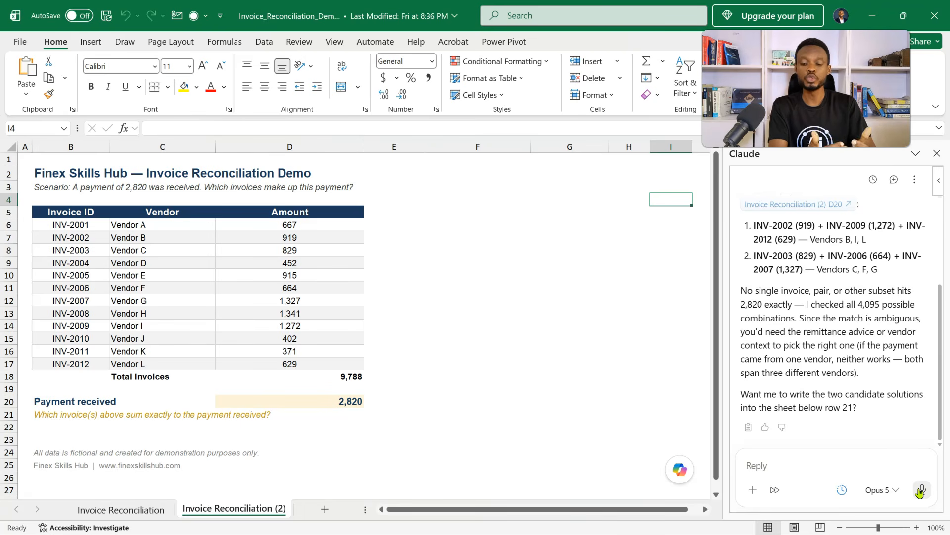
# - Send Claude the follow-up request "Highlight the two sets in different colours"
pyautogui.click(830, 463)
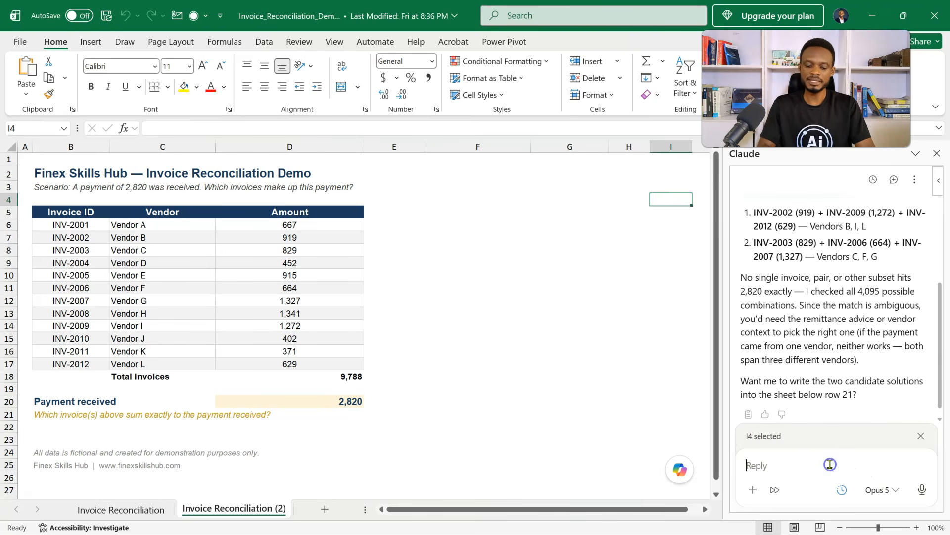
pyautogui.write('Hi')
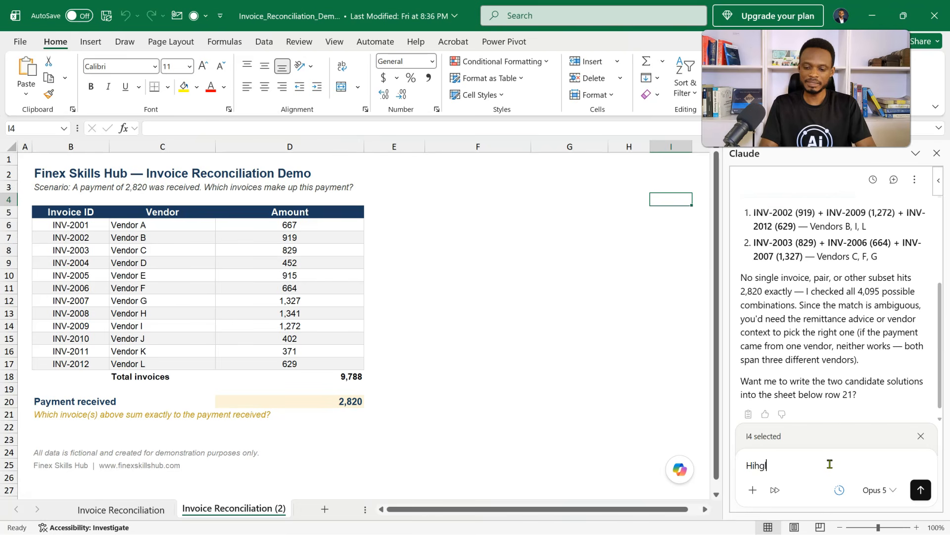
pyautogui.write('ghlight t')
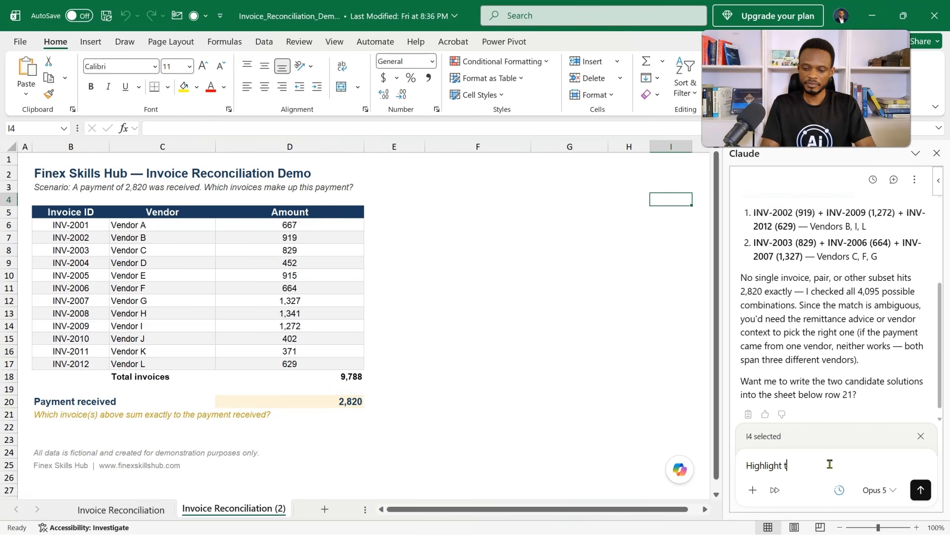
pyautogui.write('he two set')
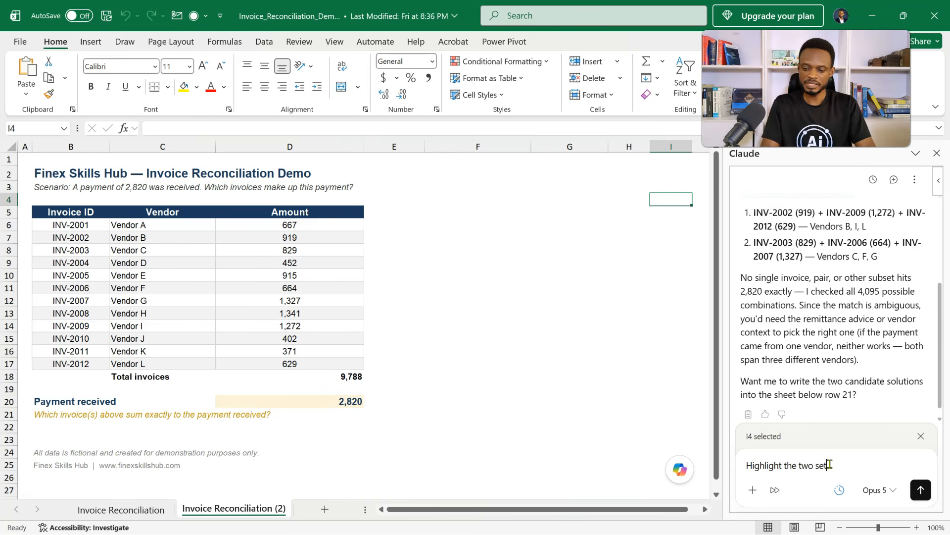
pyautogui.write('s in different colours')
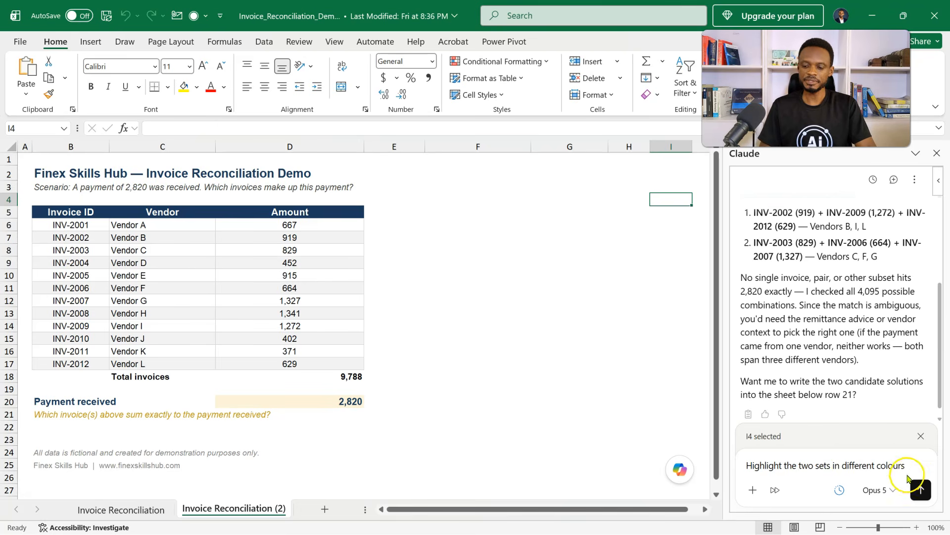
pyautogui.click(921, 489)
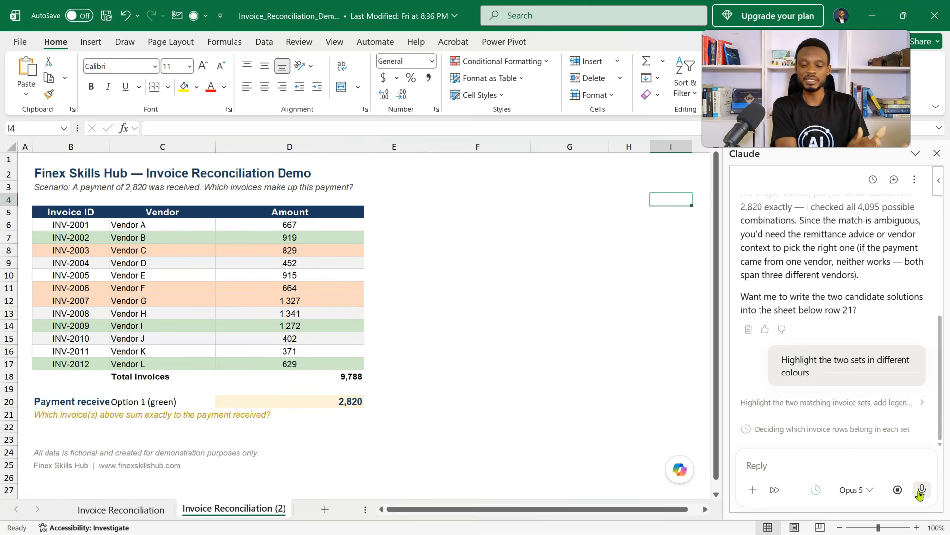
# - Check the sums of the green invoice amounts in D7, D14 and D17 and the orange ones in D8, D11 and D12
pyautogui.click(744, 406)
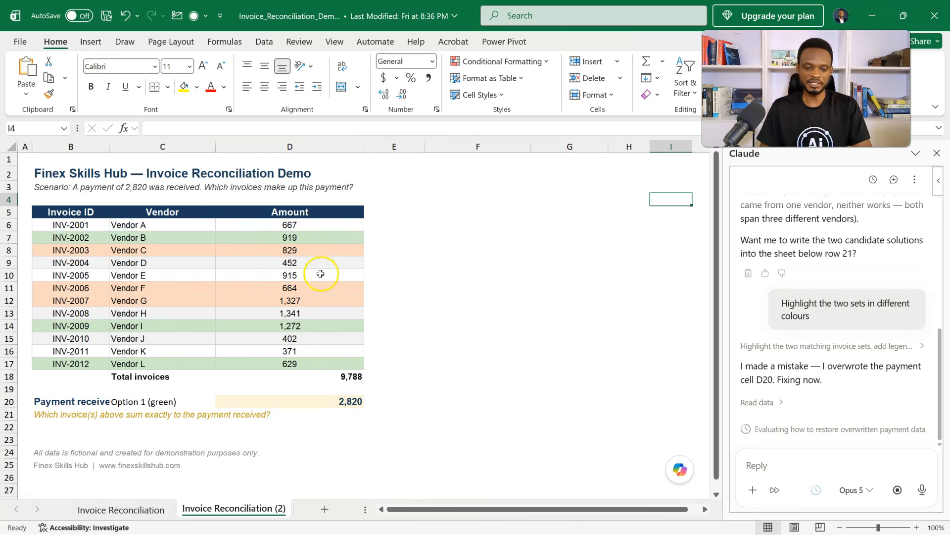
pyautogui.click(303, 238)
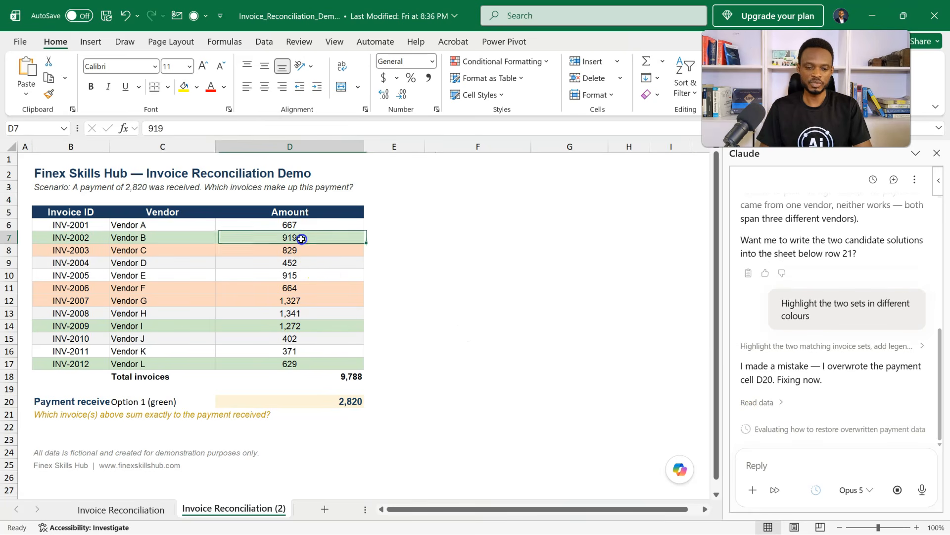
pyautogui.keyDown('ctrl'); pyautogui.click(304, 325); pyautogui.keyUp('ctrl')
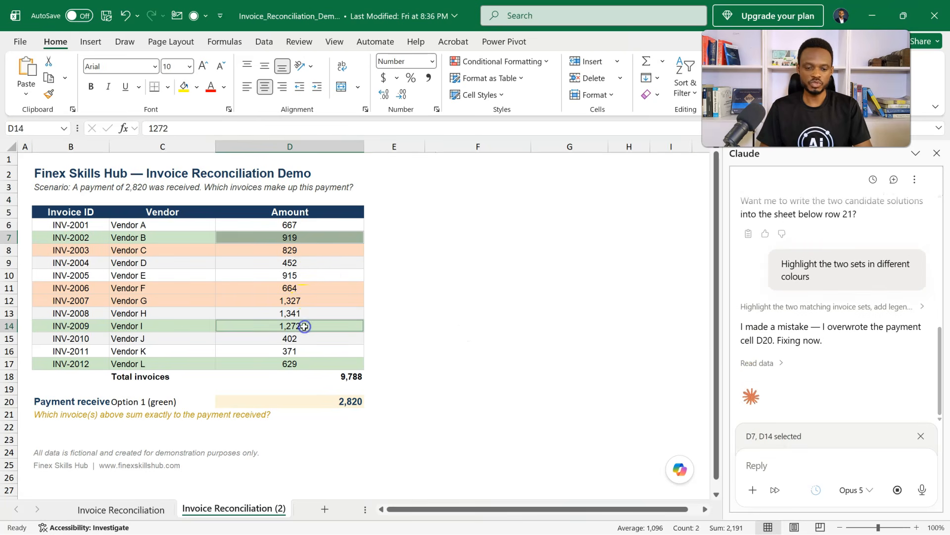
pyautogui.keyDown('ctrl'); pyautogui.click(293, 364); pyautogui.keyUp('ctrl')
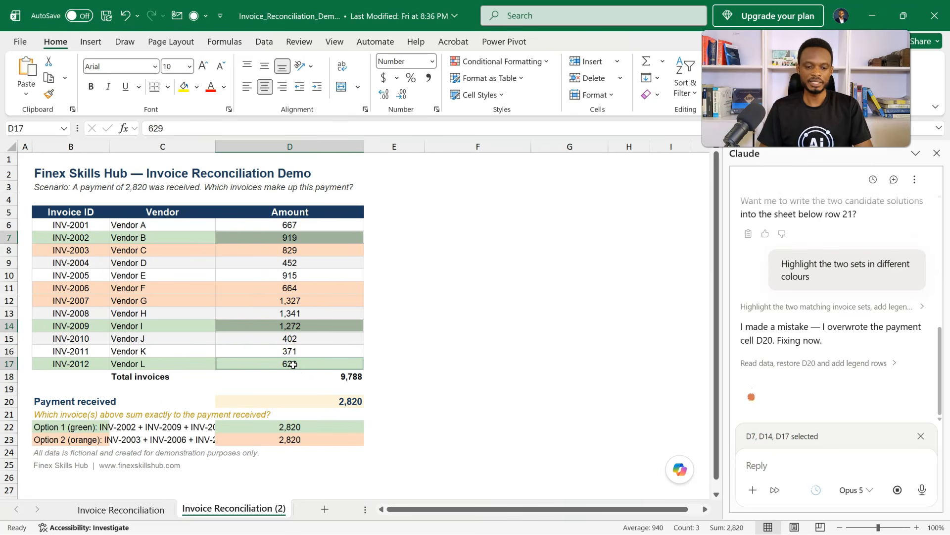
pyautogui.click(293, 253)
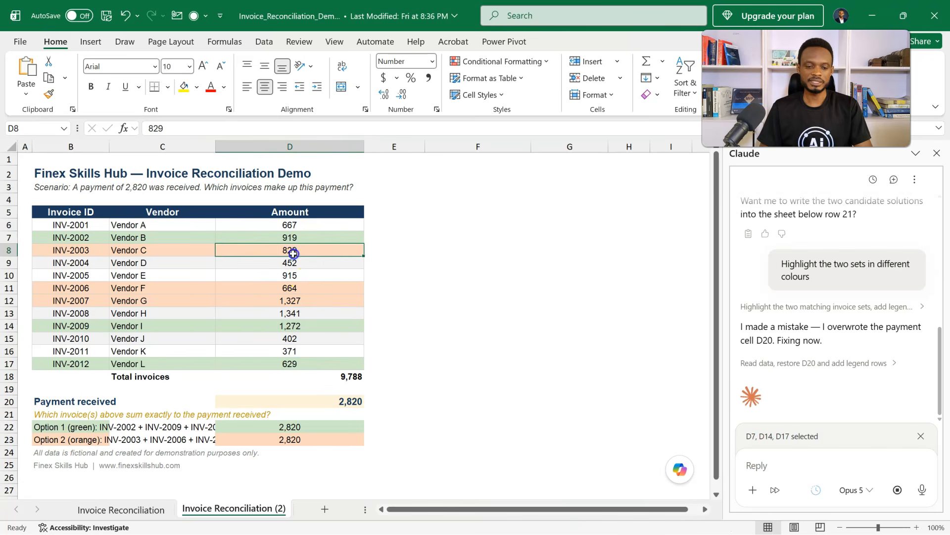
pyautogui.keyDown('ctrl'); pyautogui.click(303, 291); pyautogui.keyUp('ctrl')
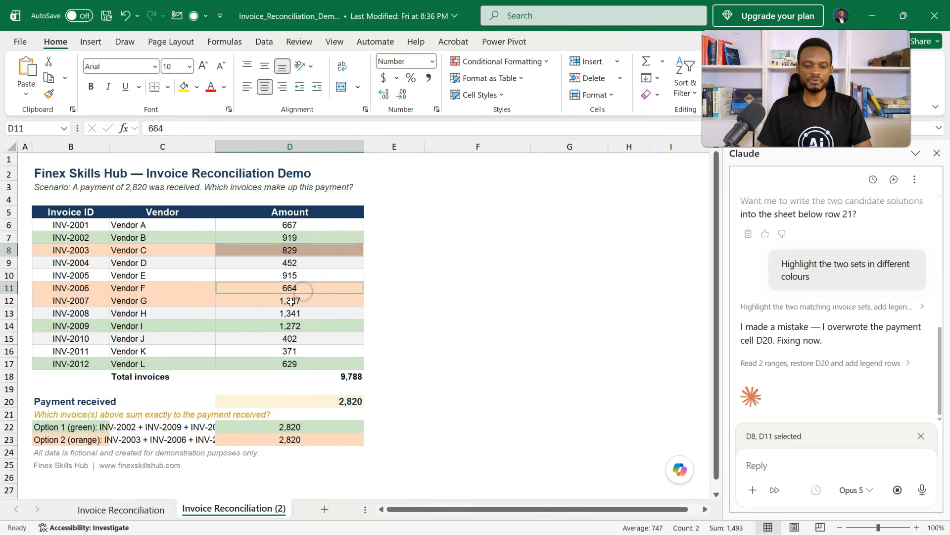
pyautogui.keyDown('ctrl'); pyautogui.click(292, 300); pyautogui.keyUp('ctrl')
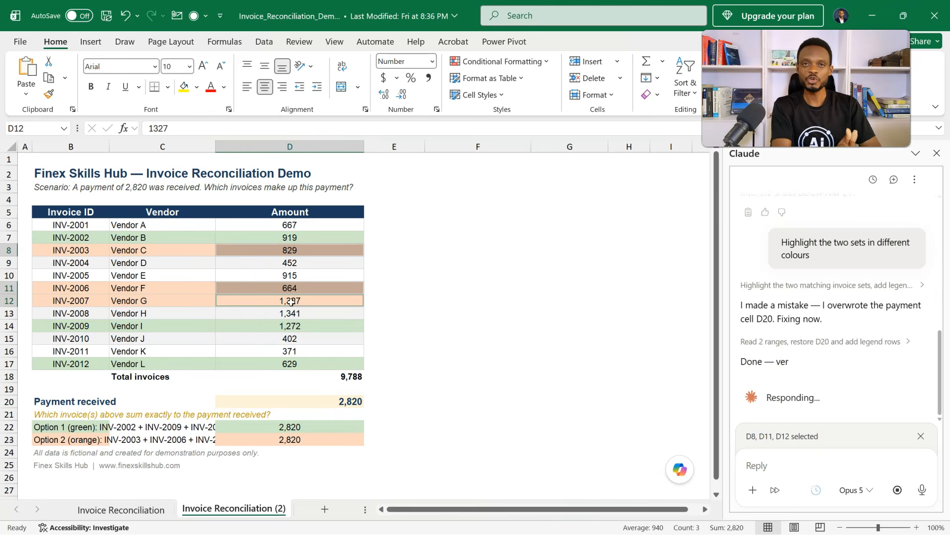